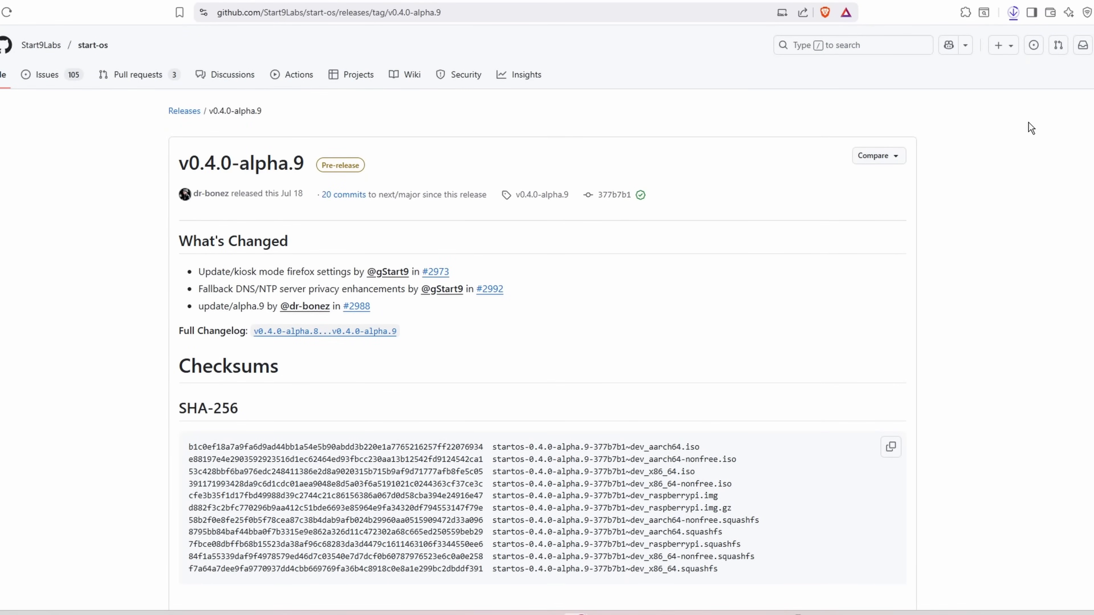
- Scroll the v0.4.0-alpha.9 release page down to its Assets list
scroll(547, 319, down, 10)
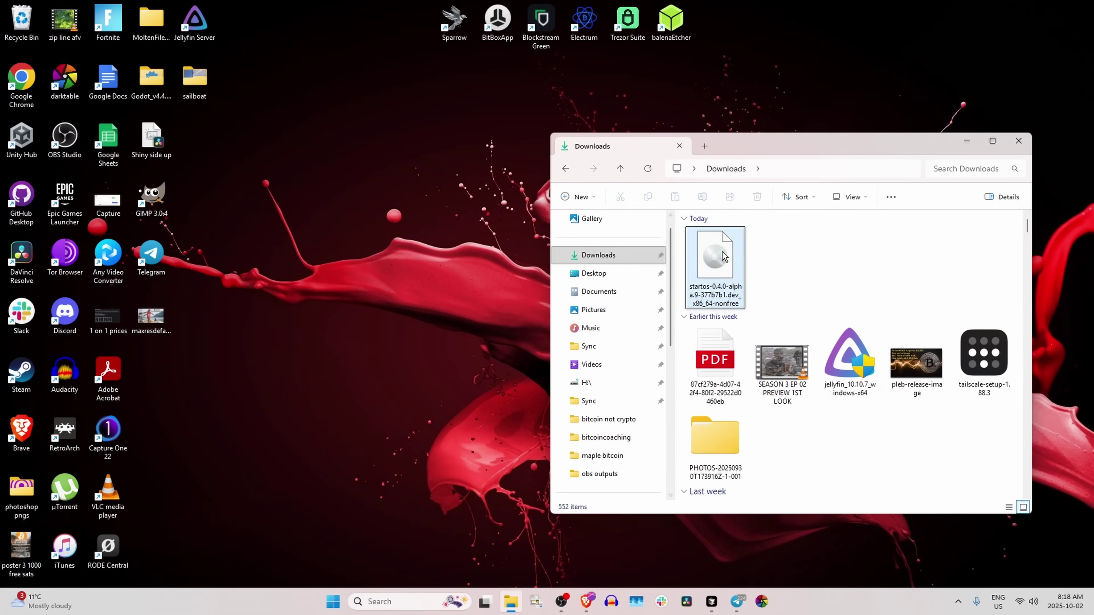
- Launch balenaEtcher and load the startos-0.4.0-alpha.9 x86_64-nonfree ISO as the image
double_click(679, 24)
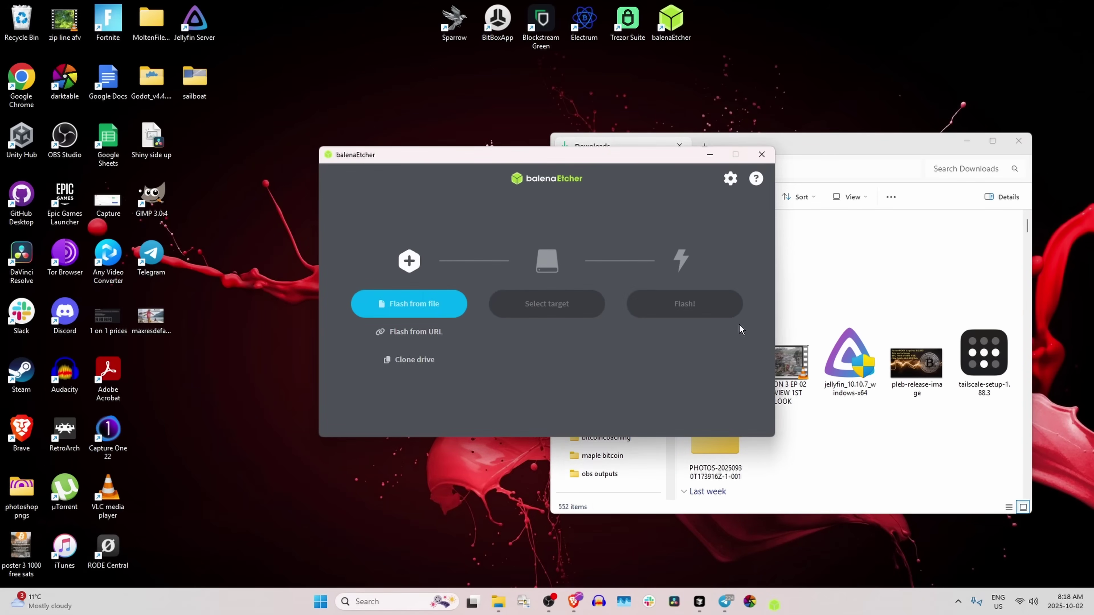
drag(577, 159, 403, 165)
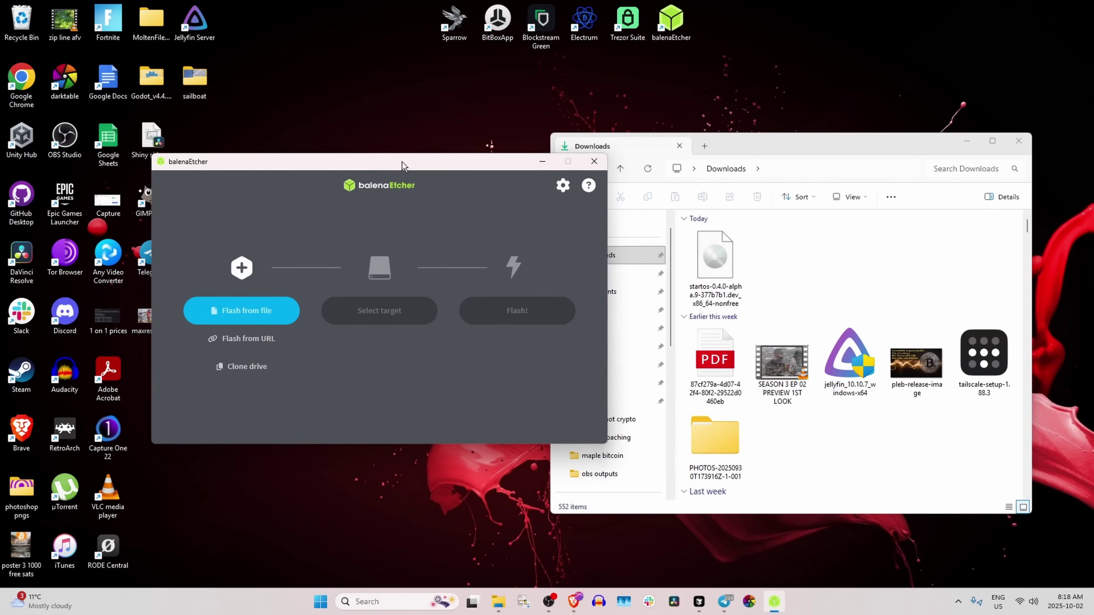
click(238, 311)
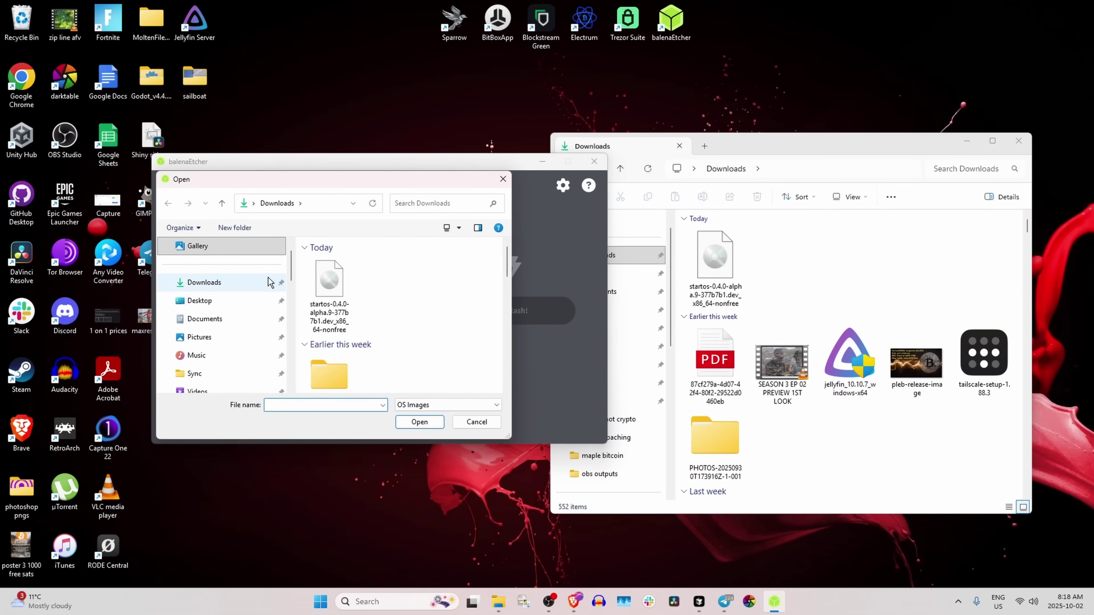
click(324, 287)
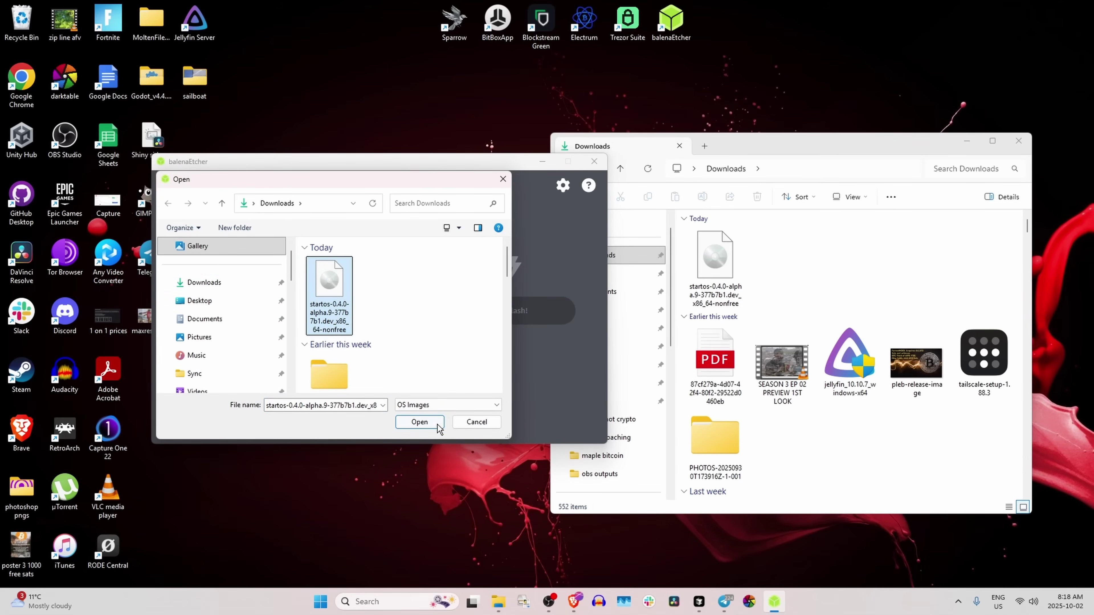
click(420, 421)
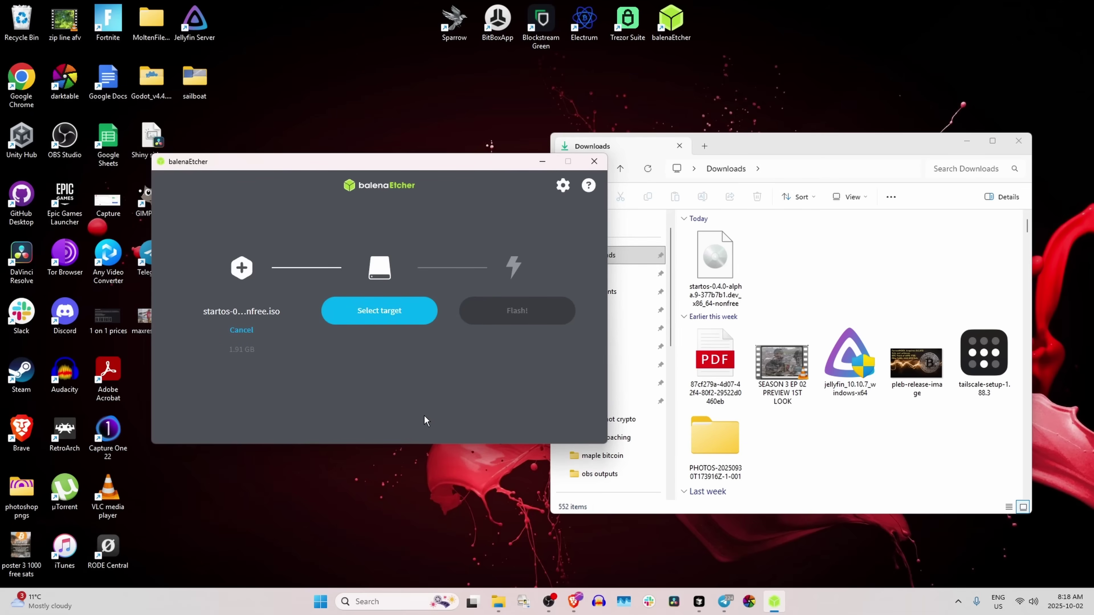
- Select the 64 GB Lexar USB drive as the target and start flashing
click(370, 312)
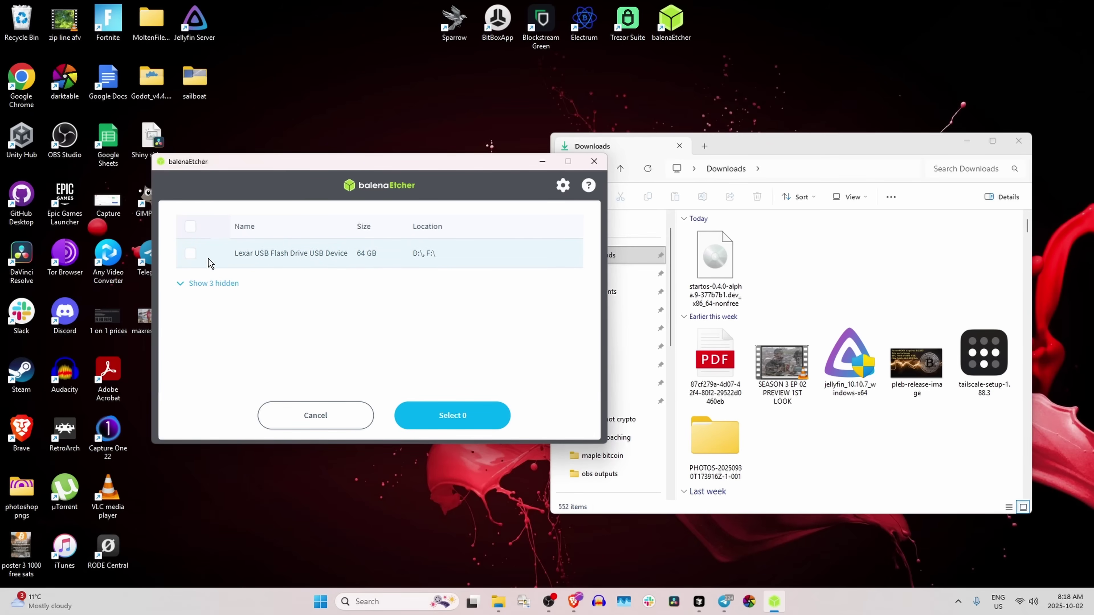
click(189, 253)
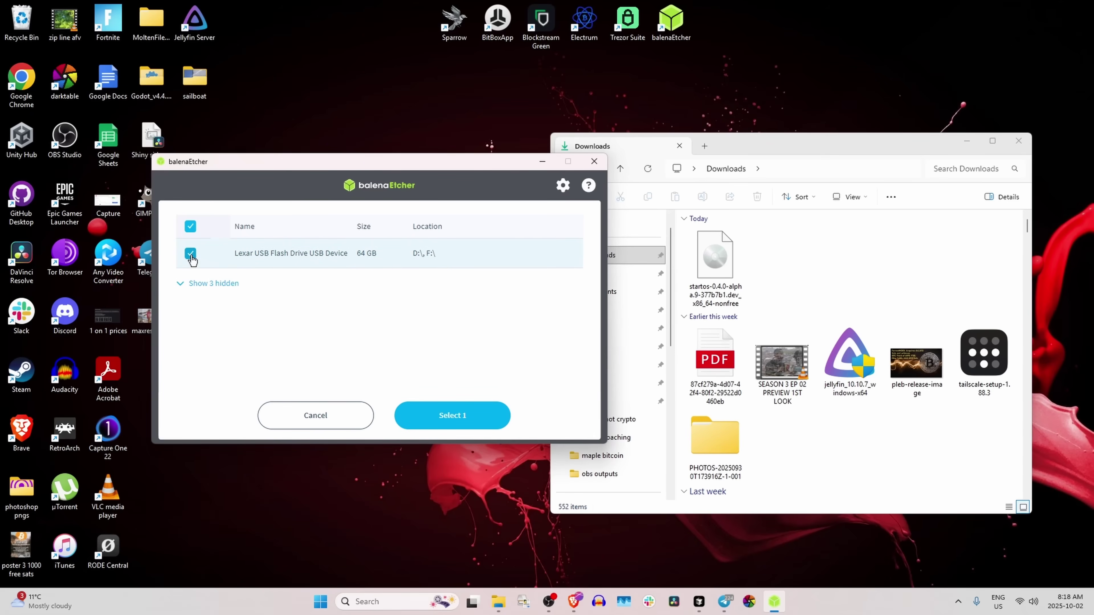
click(204, 284)
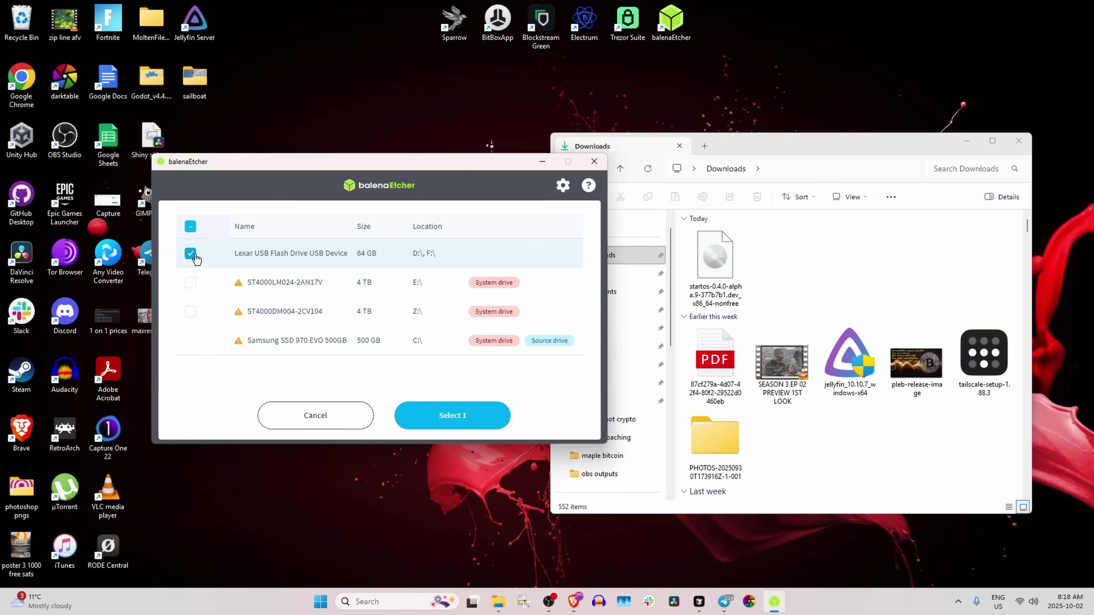
click(475, 425)
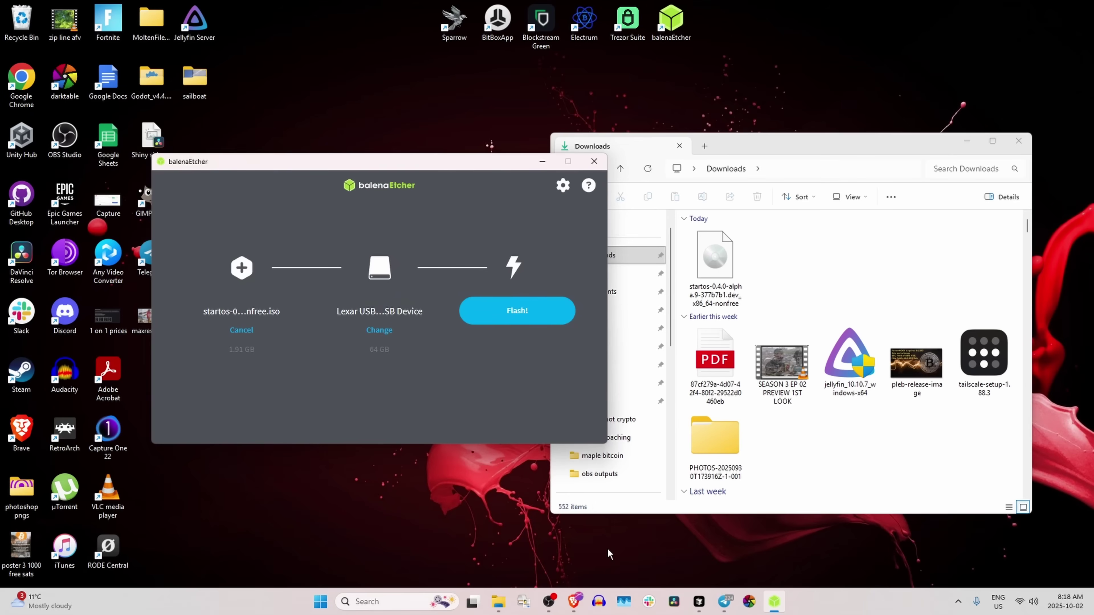
click(516, 321)
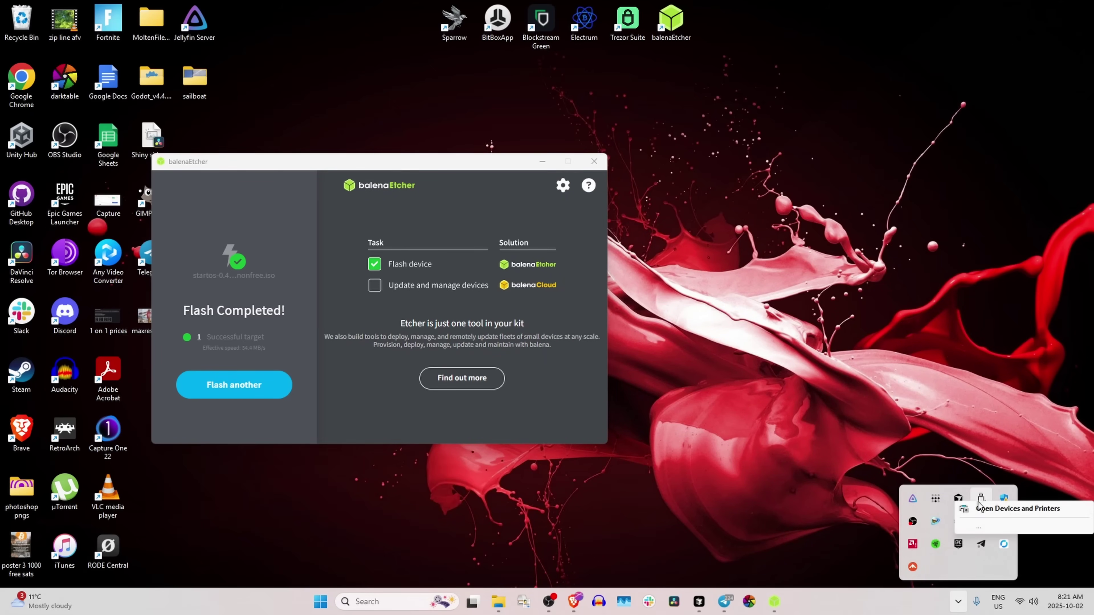
- Finish the balenaEtcher flash of the Lexar USB drive
click(708, 383)
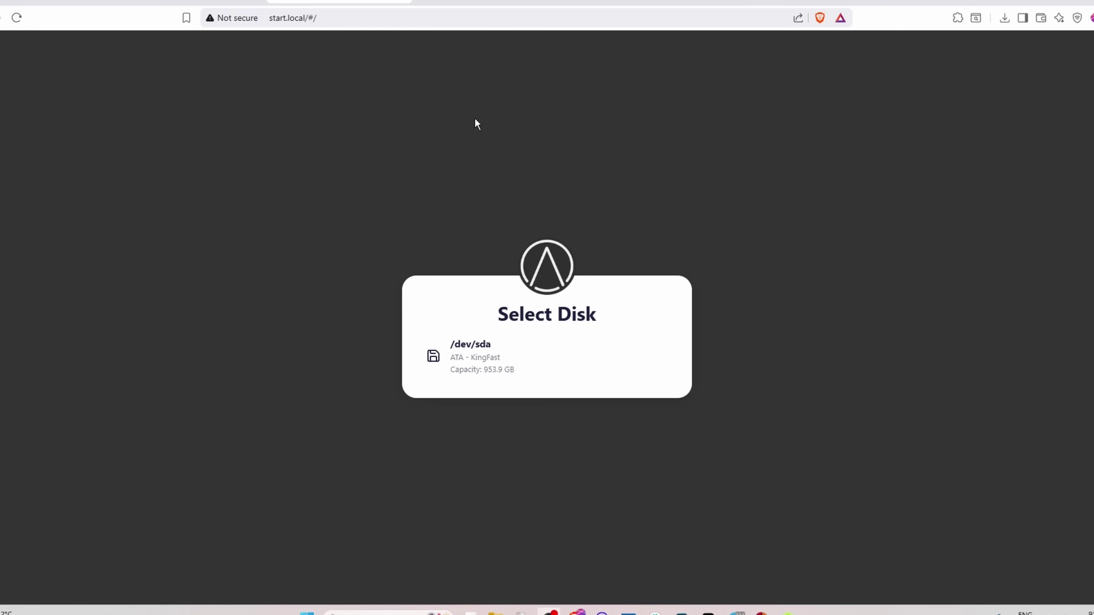
- Install StartOS on the 953.9 GB KingFast /dev/sda, confirming the erase and retrying after the RPC error
click(291, 20)
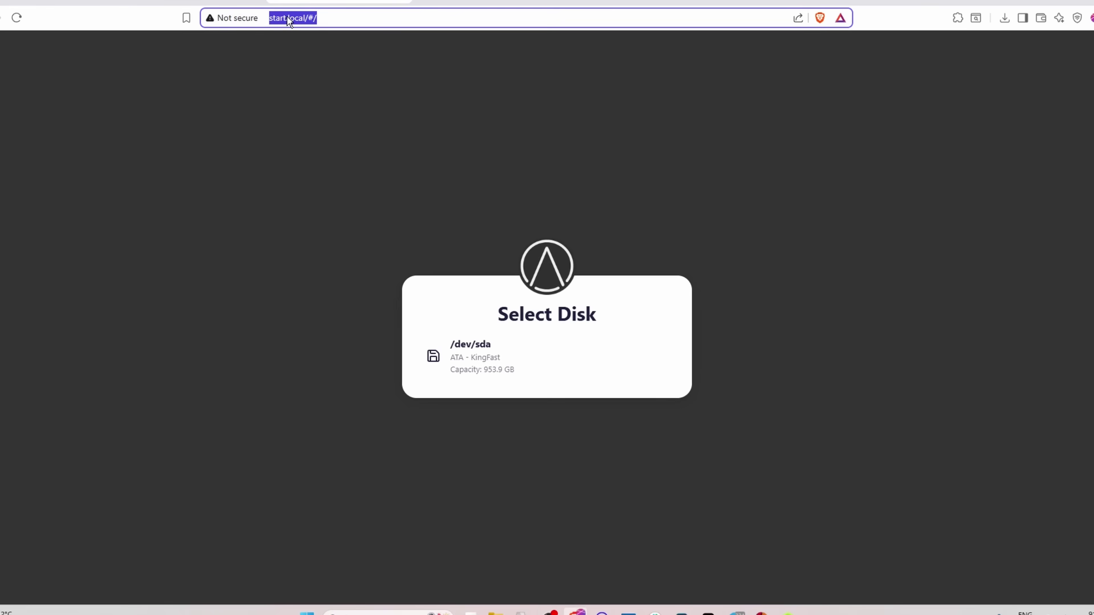
click(328, 16)
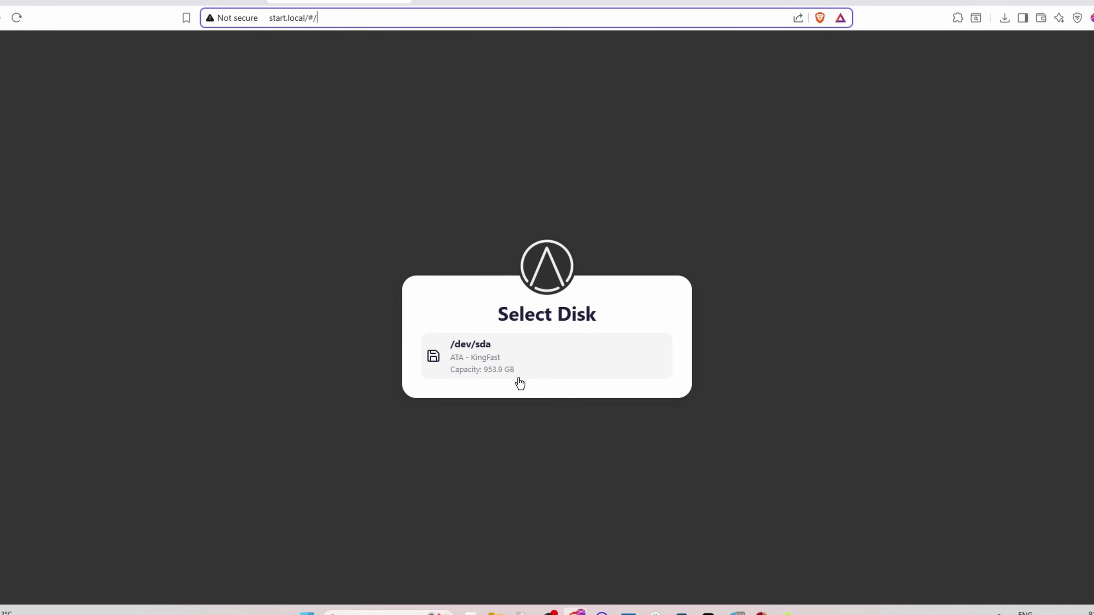
click(503, 369)
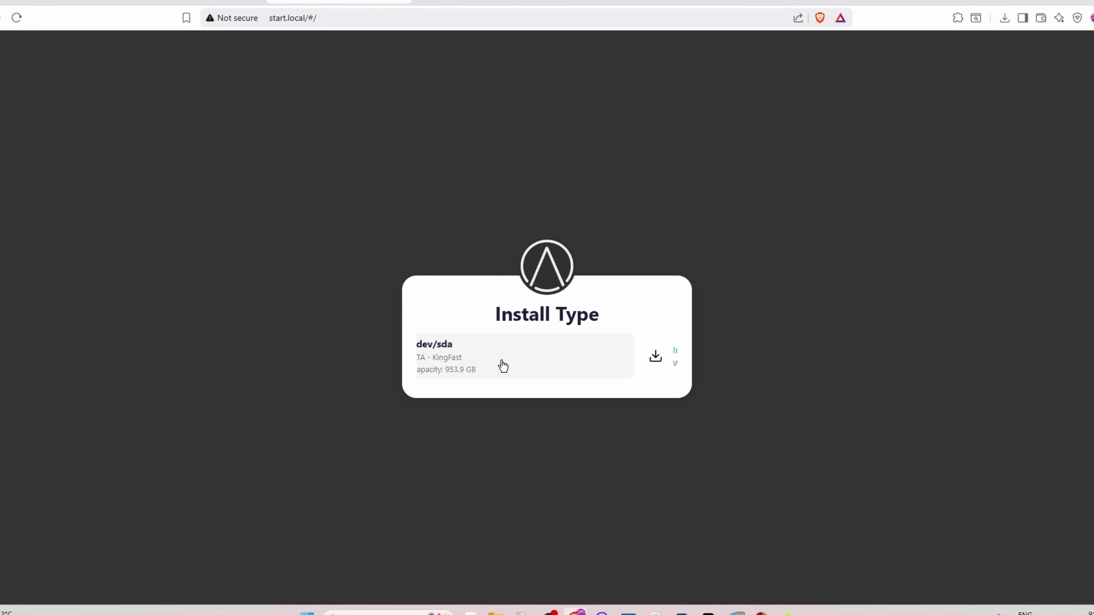
click(549, 350)
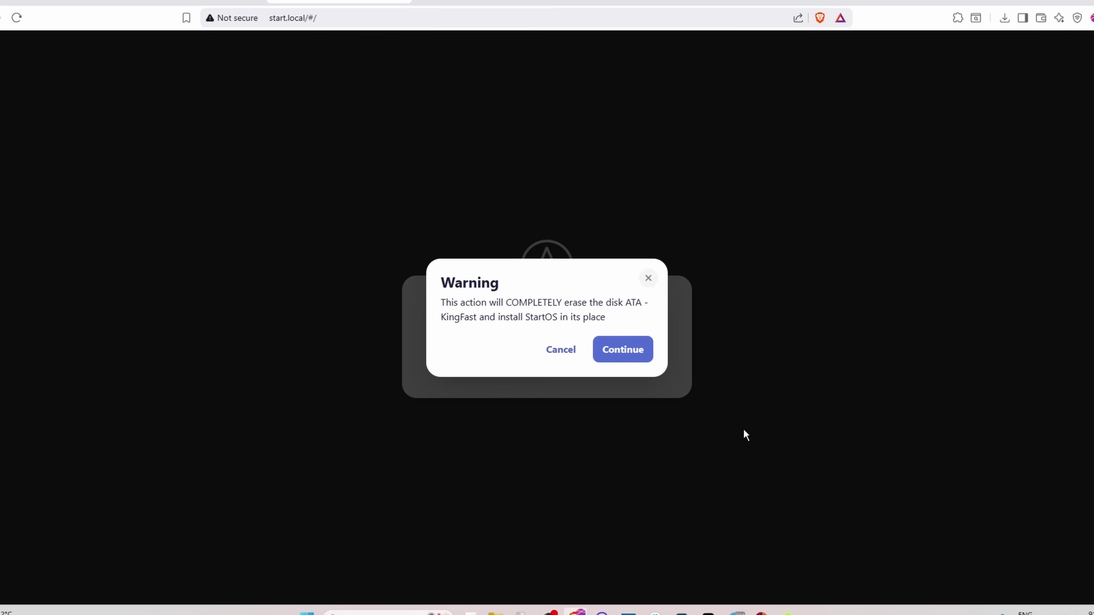
click(634, 354)
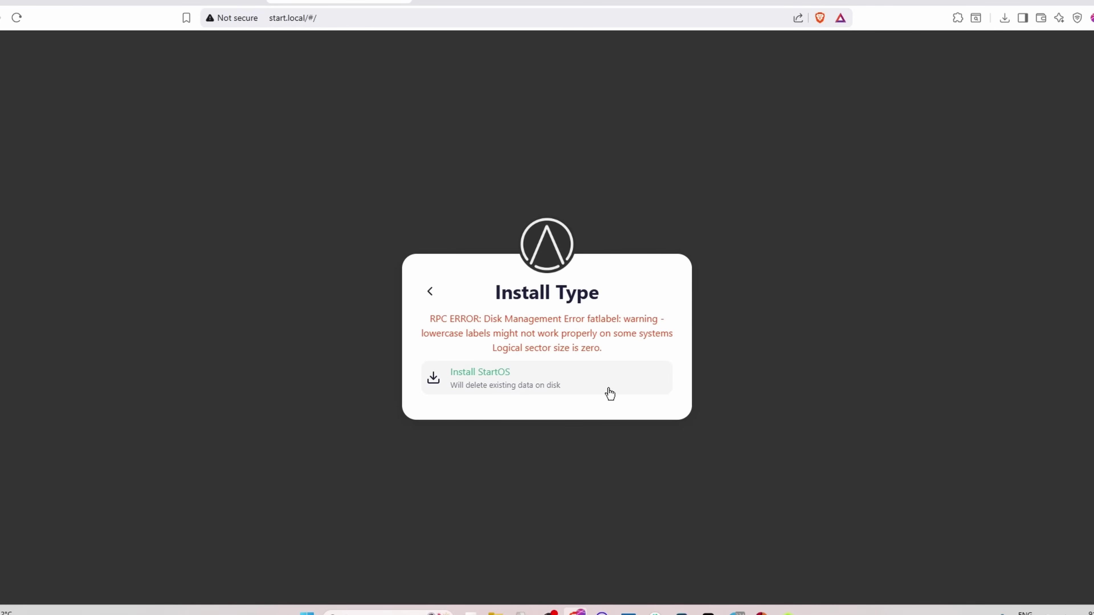
click(607, 388)
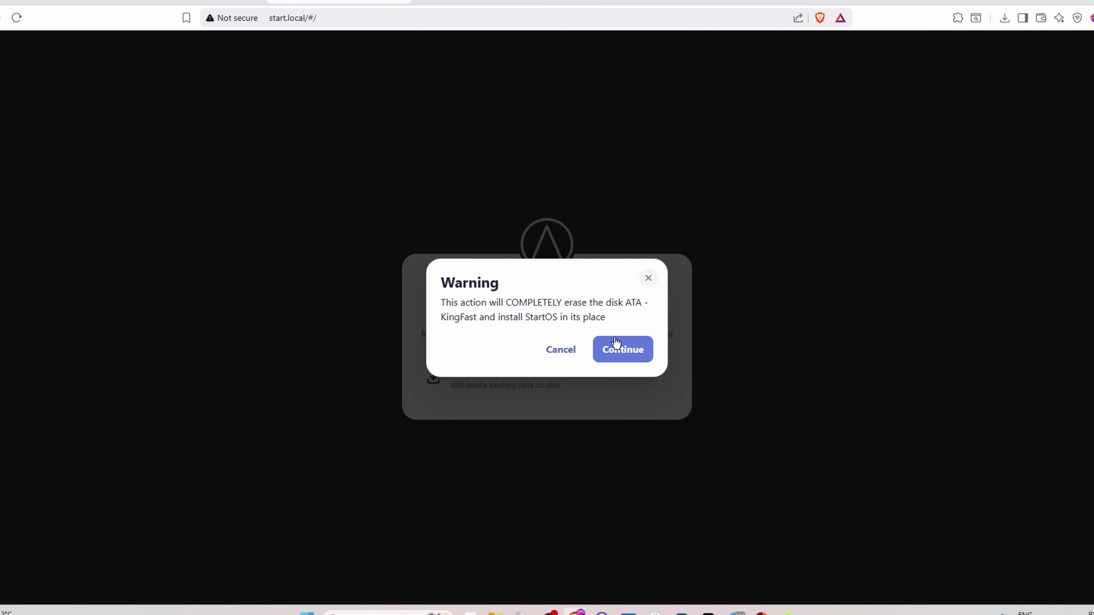
click(619, 347)
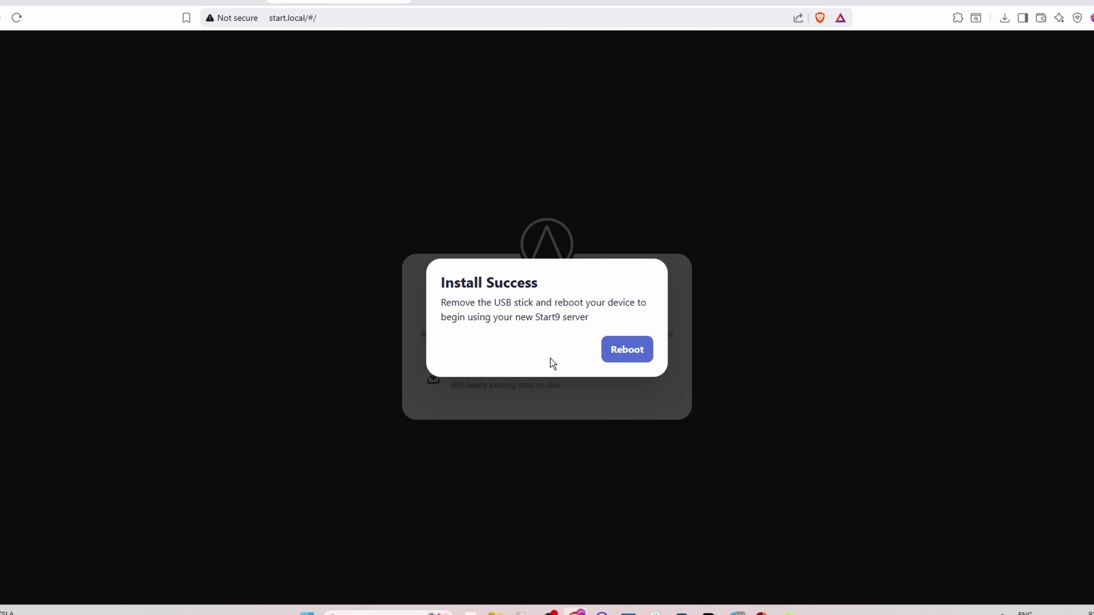
- Reboot the server after Install Success, with the USB stick removed
click(625, 355)
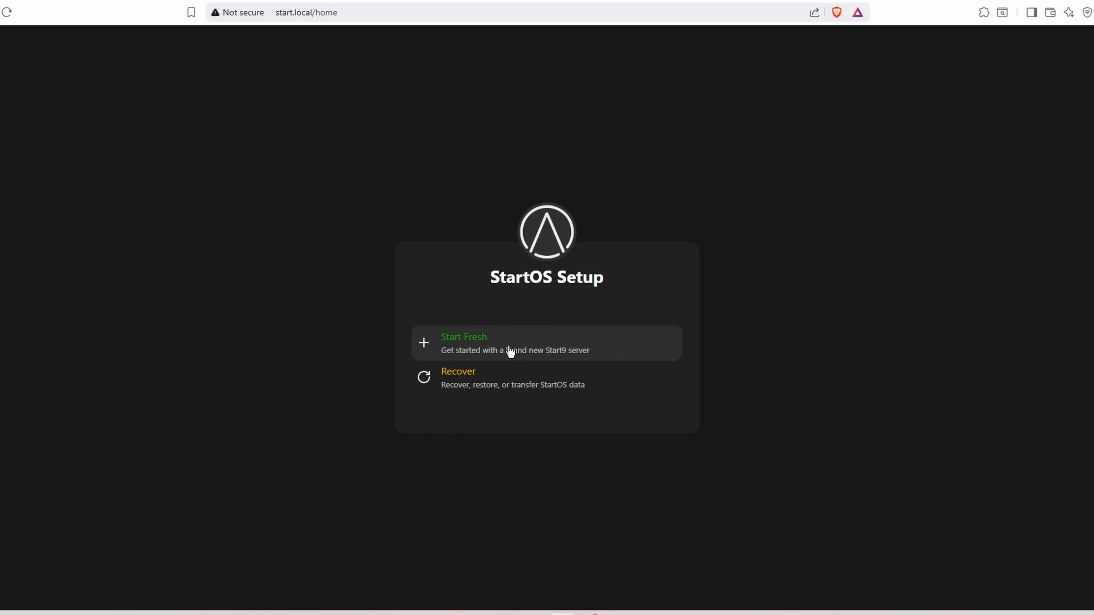
- Start fresh with /dev/sda4 as the storage drive and begin entering the server password
click(529, 351)
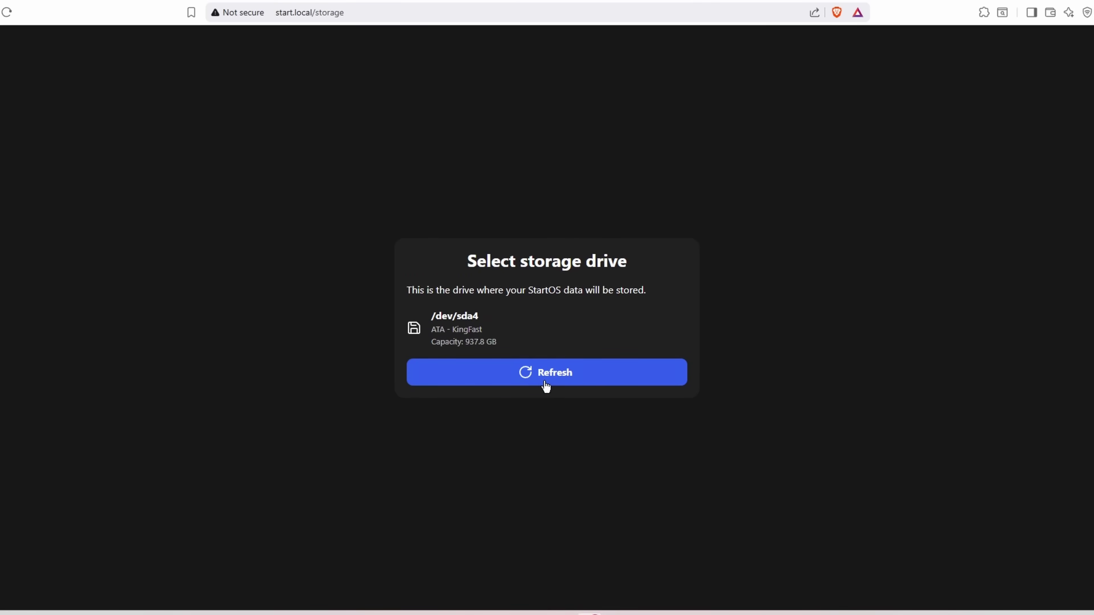
click(485, 334)
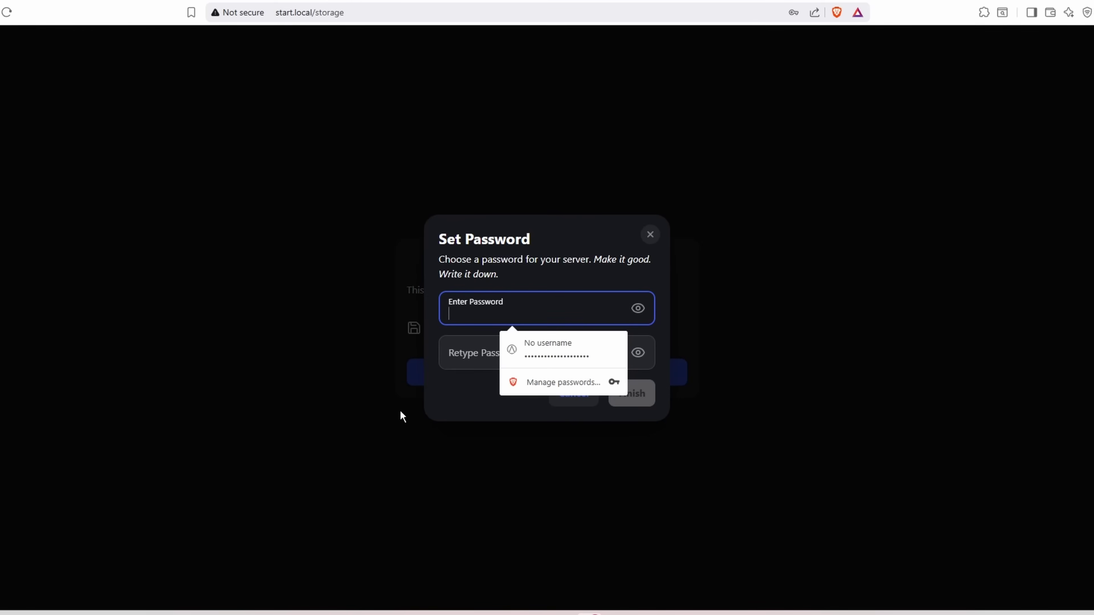
click(353, 398)
click(473, 330)
click(501, 307)
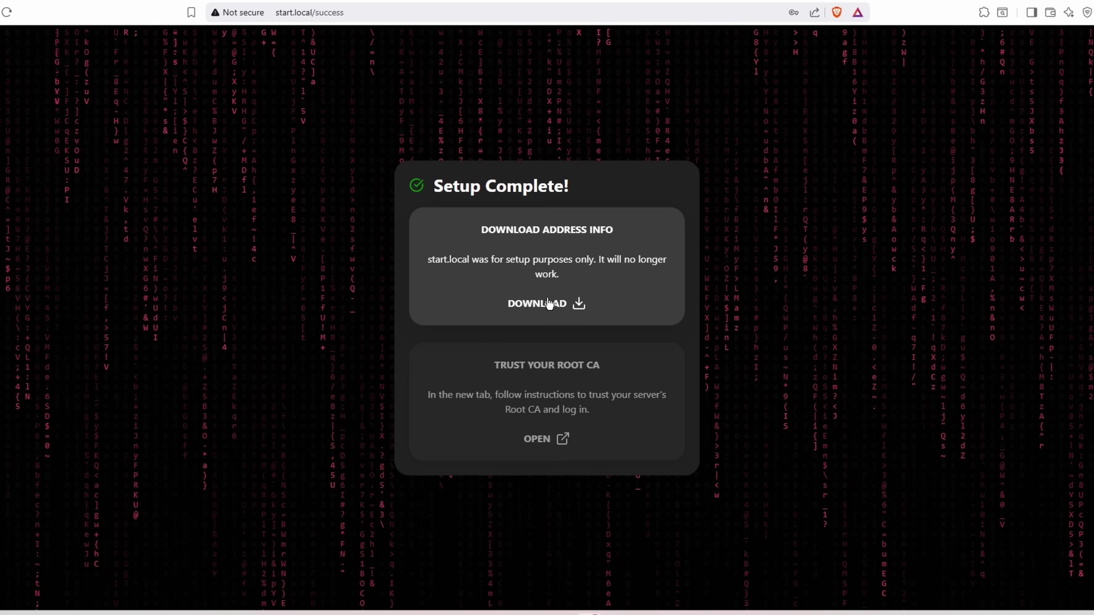
- Save the address info as StartOS-info 4.0.html, then go to the server's own web address
click(557, 305)
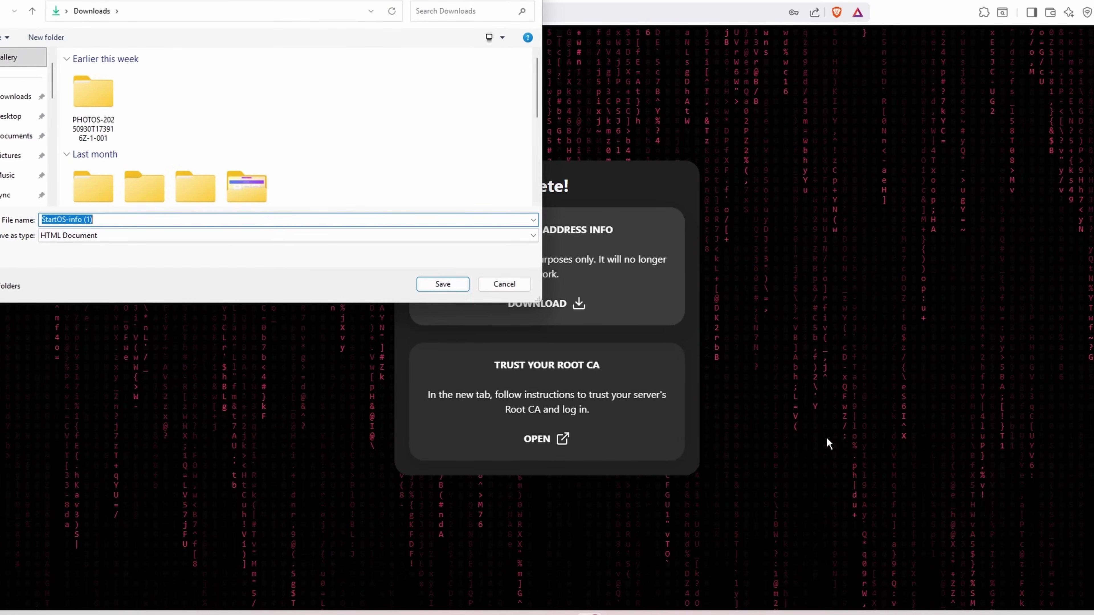
click(134, 220)
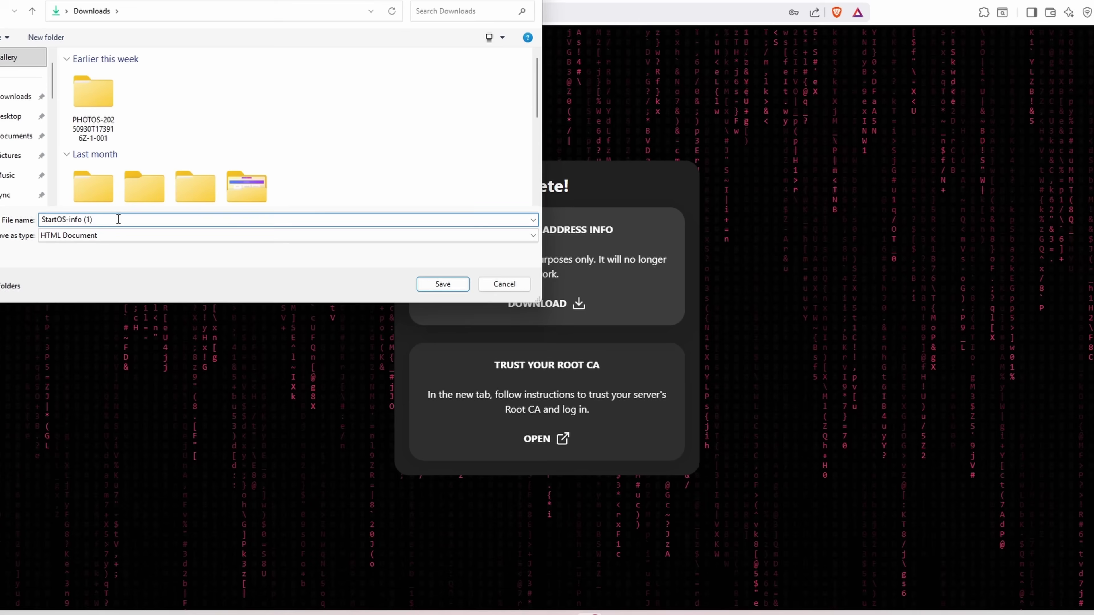
drag(93, 220, 81, 220)
key(BackSpace)
text(4.)
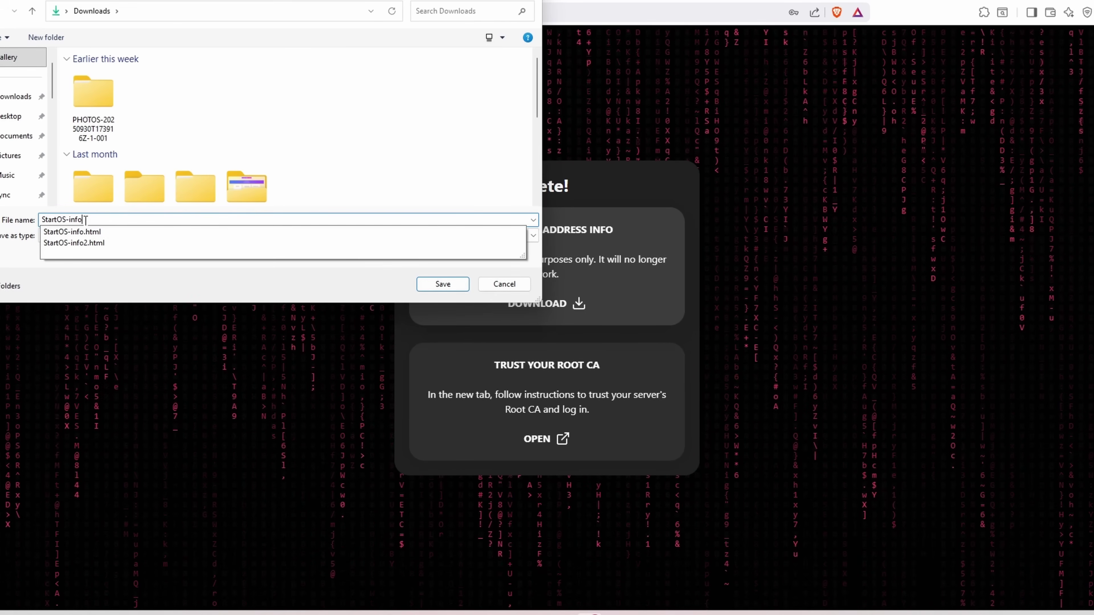
text(0)
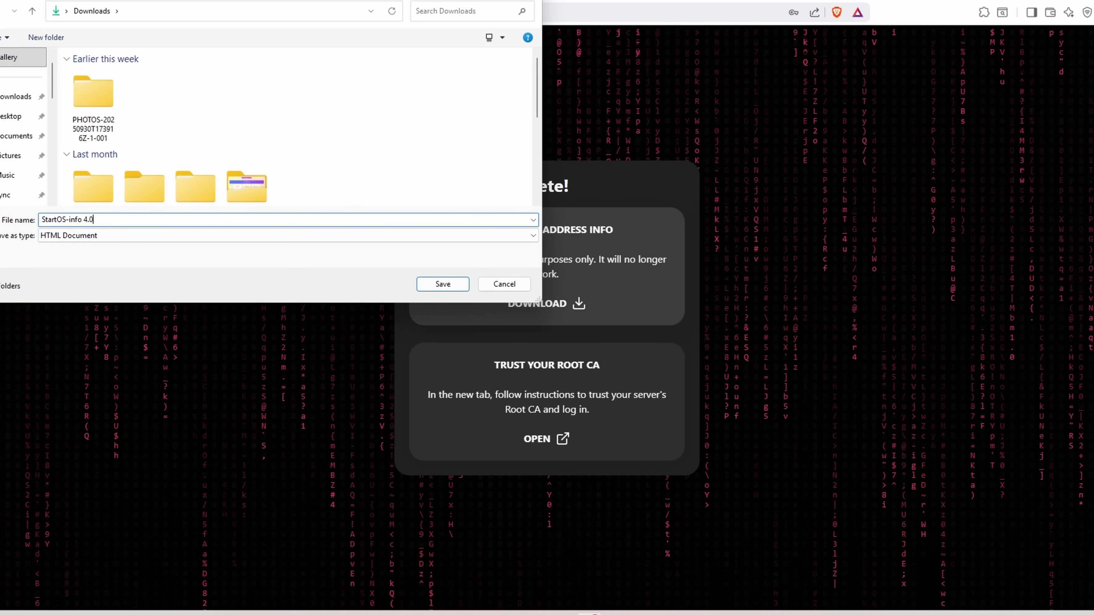
key(Return)
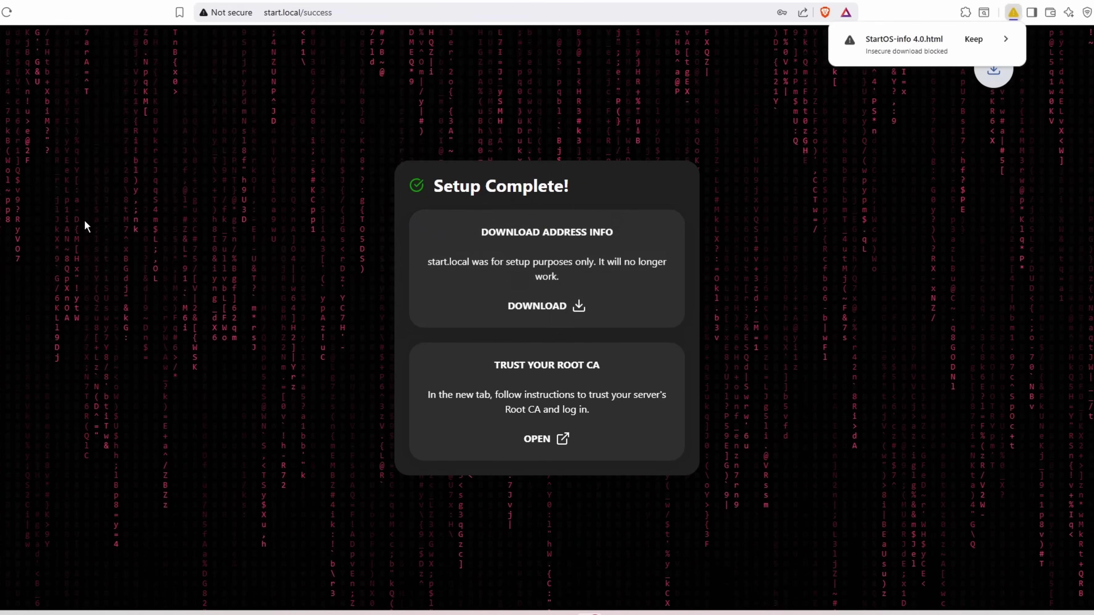
click(569, 413)
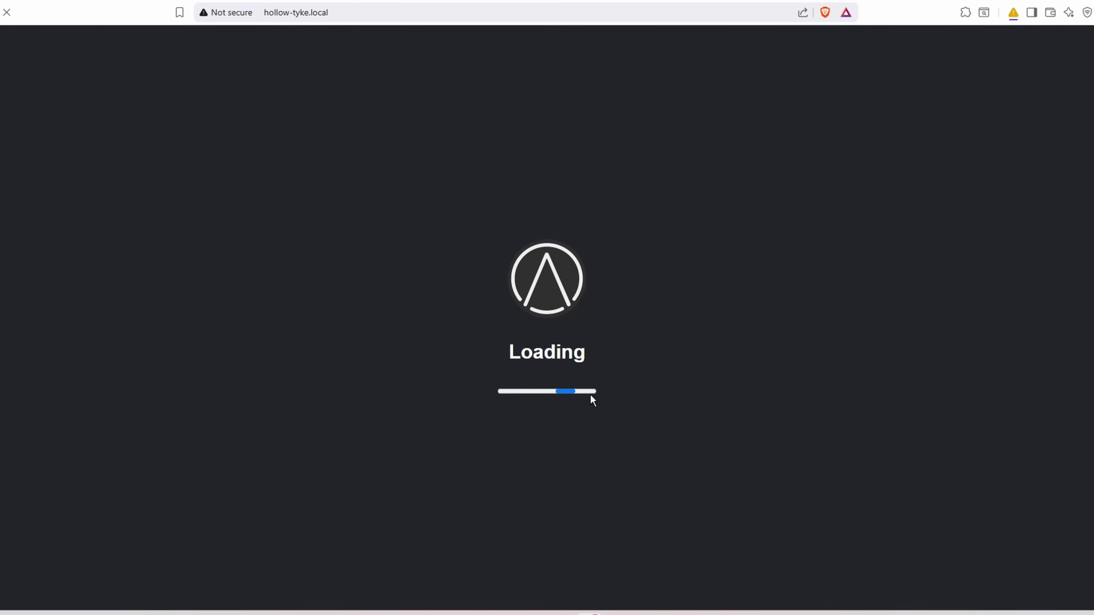
- Save the root CA and proceed past the untrusted-certificate warning to hollow-tyke.local
click(213, 325)
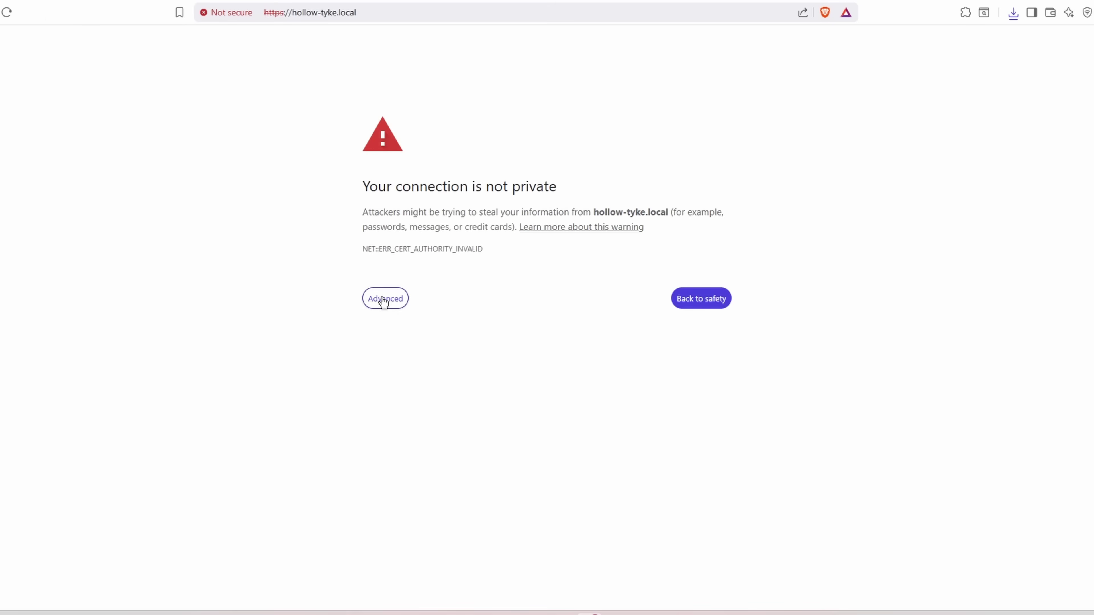
click(384, 303)
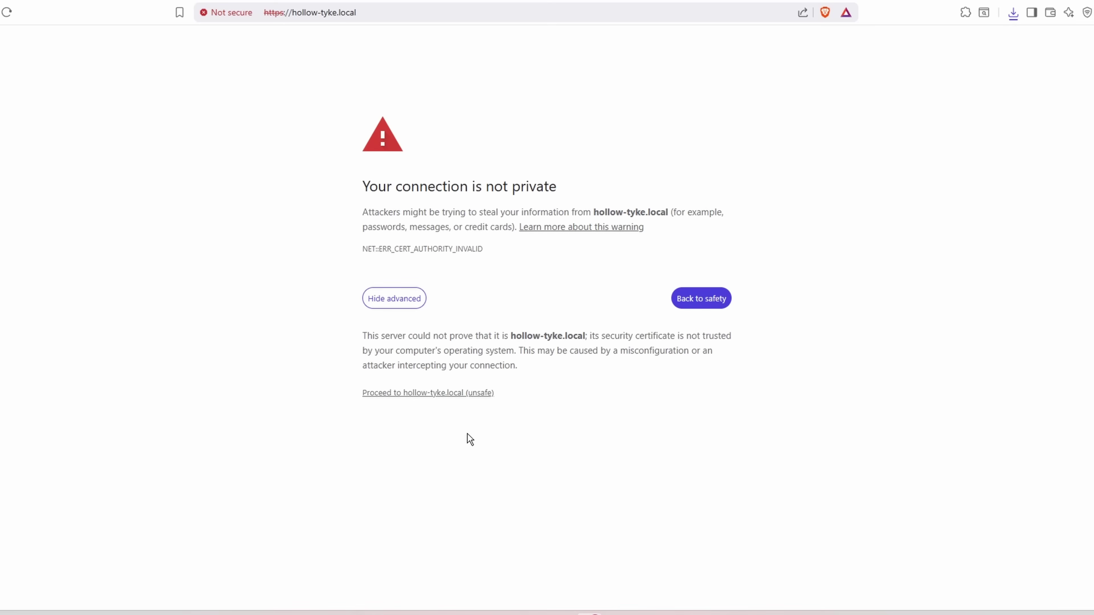
click(413, 394)
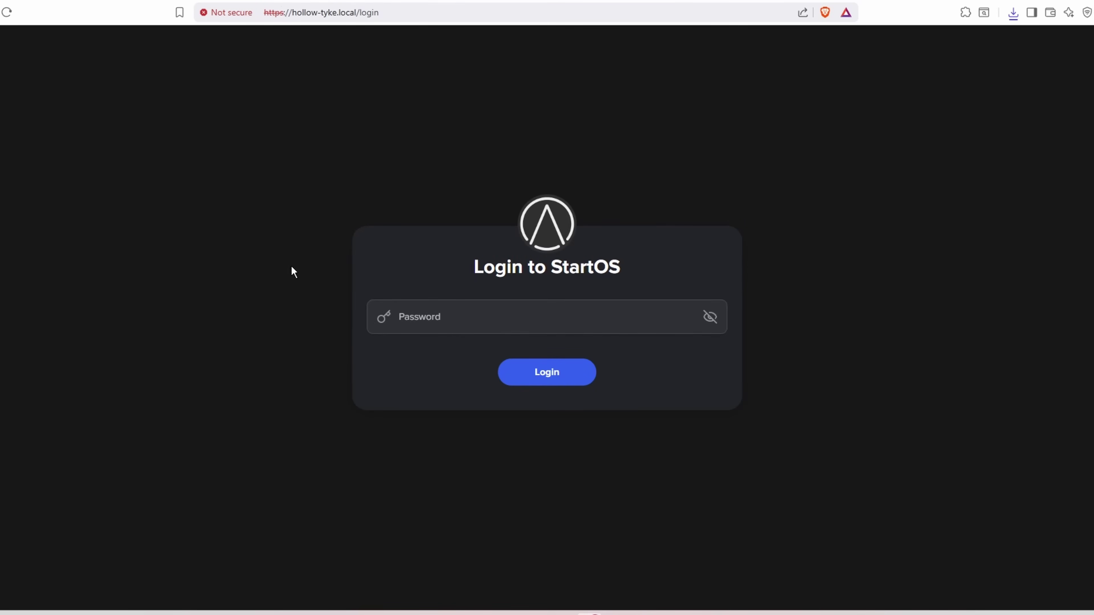
- Log in to StartOS by pasting the account password
click(460, 311)
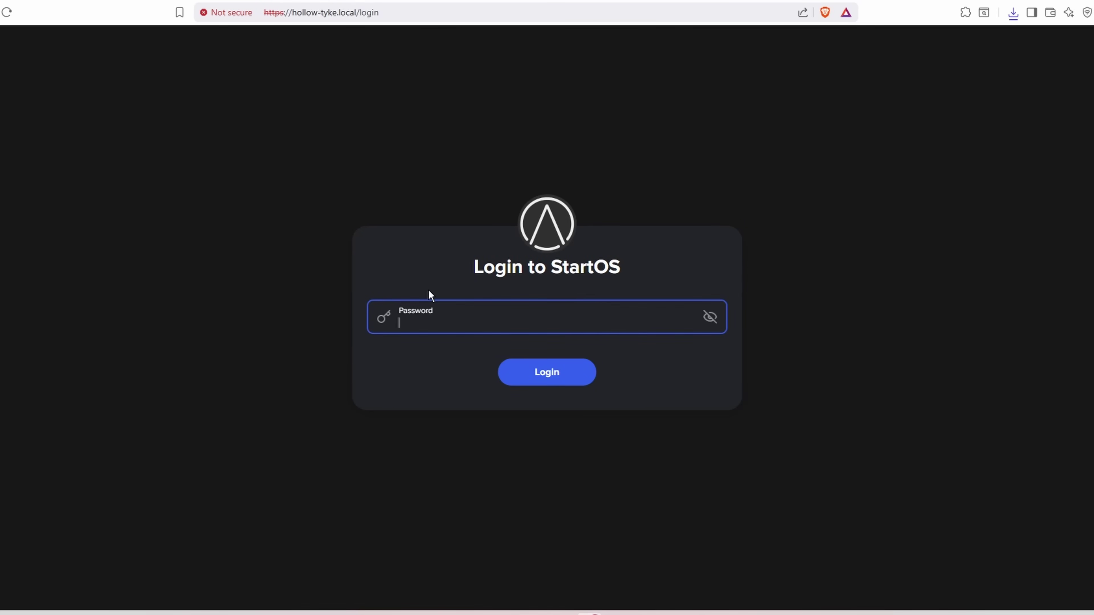
key(ctrl+v)
key(Return)
- Switch the StartOS Marketplace from the Community Registry to the Start9 Registry
click(571, 381)
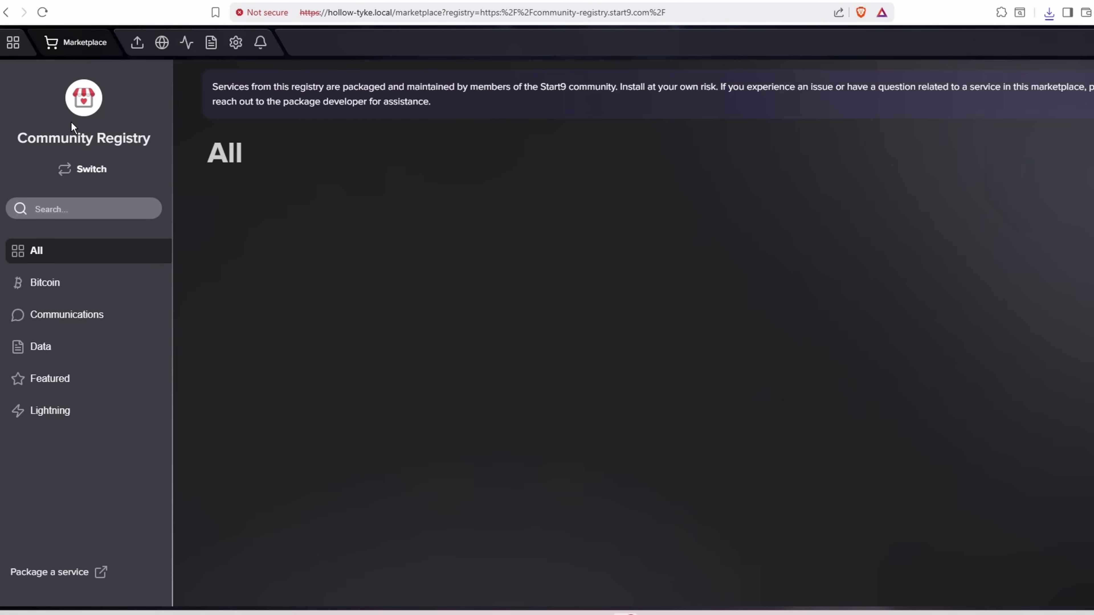
click(17, 48)
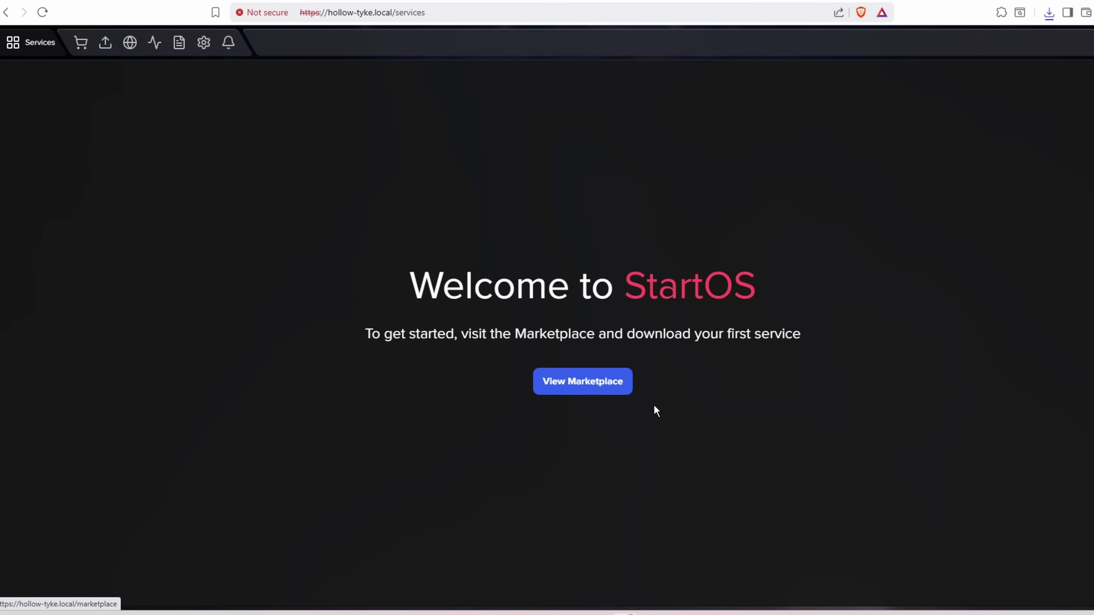
click(606, 386)
click(84, 170)
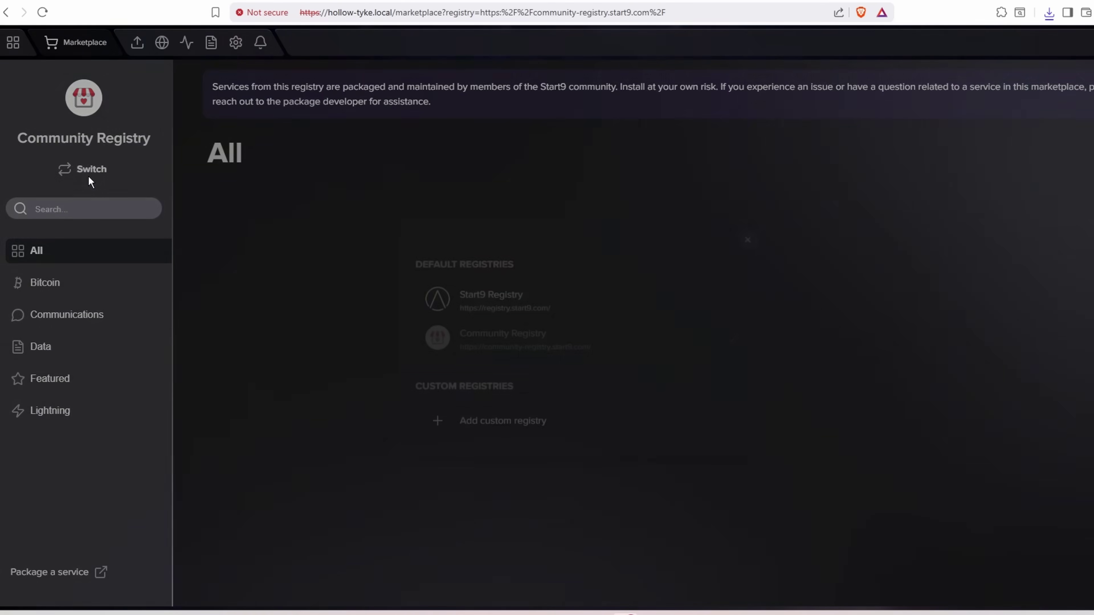
click(558, 284)
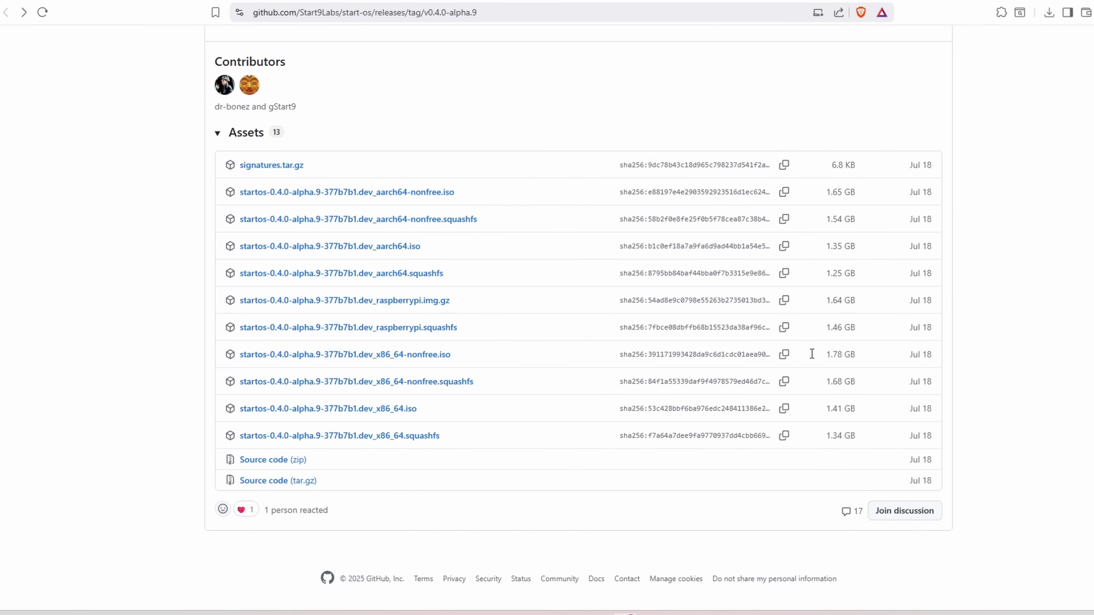
click(905, 510)
scroll(560, 357, up, 2)
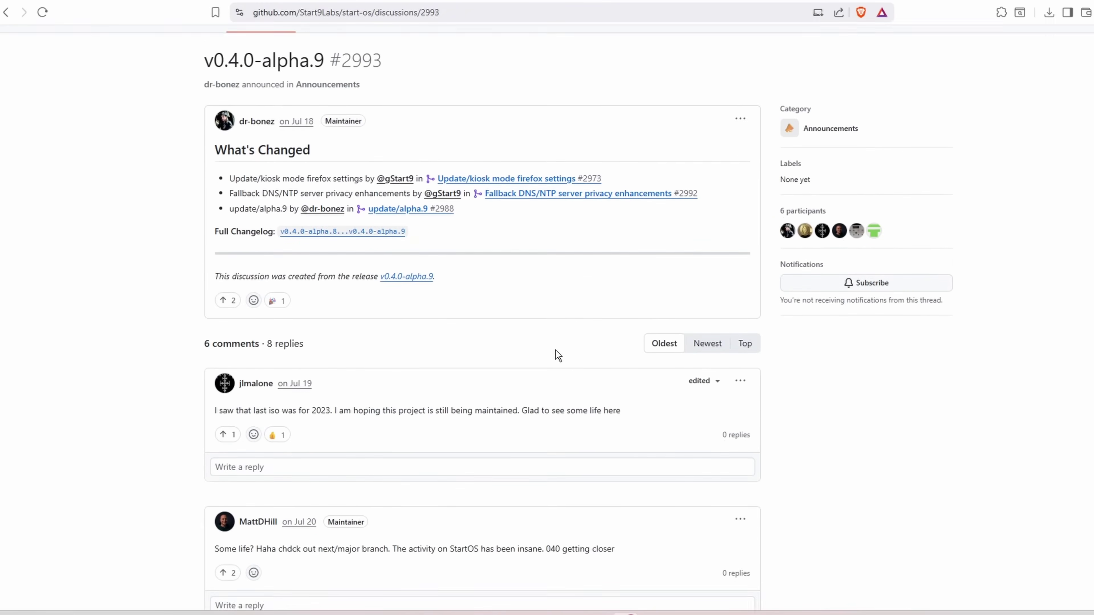
scroll(561, 351, down, 4)
scroll(562, 344, down, 8)
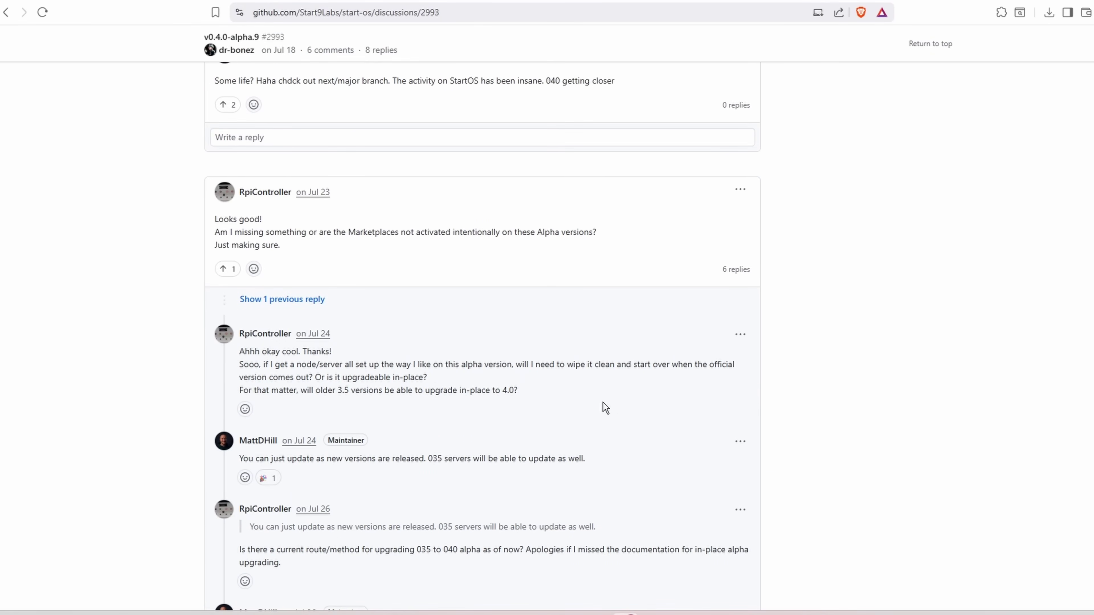
scroll(603, 403, down, 4)
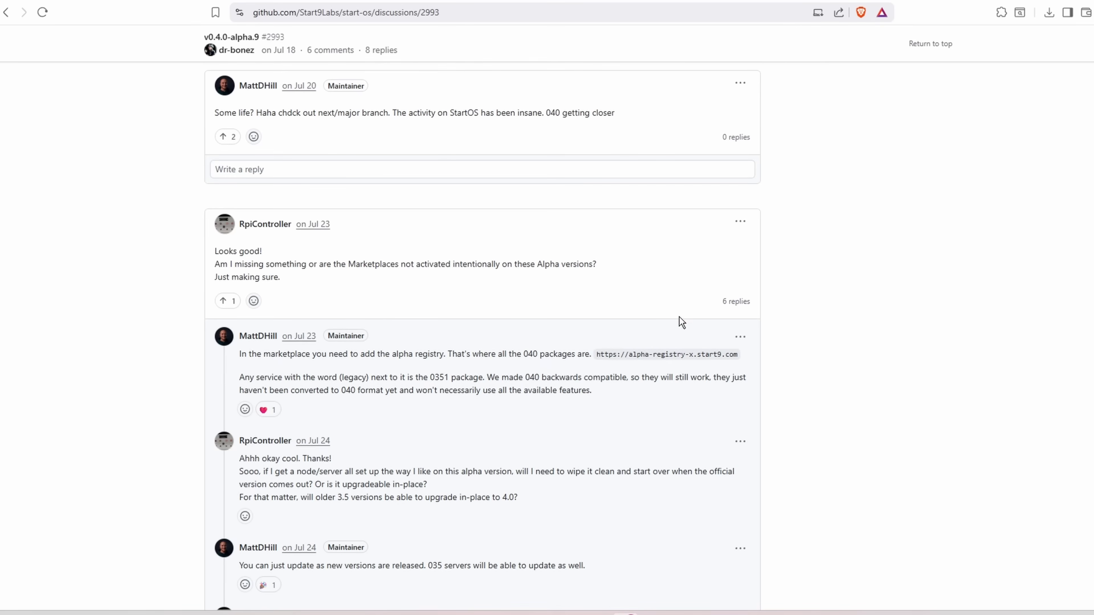
drag(598, 354, 747, 353)
key(ctrl+c)
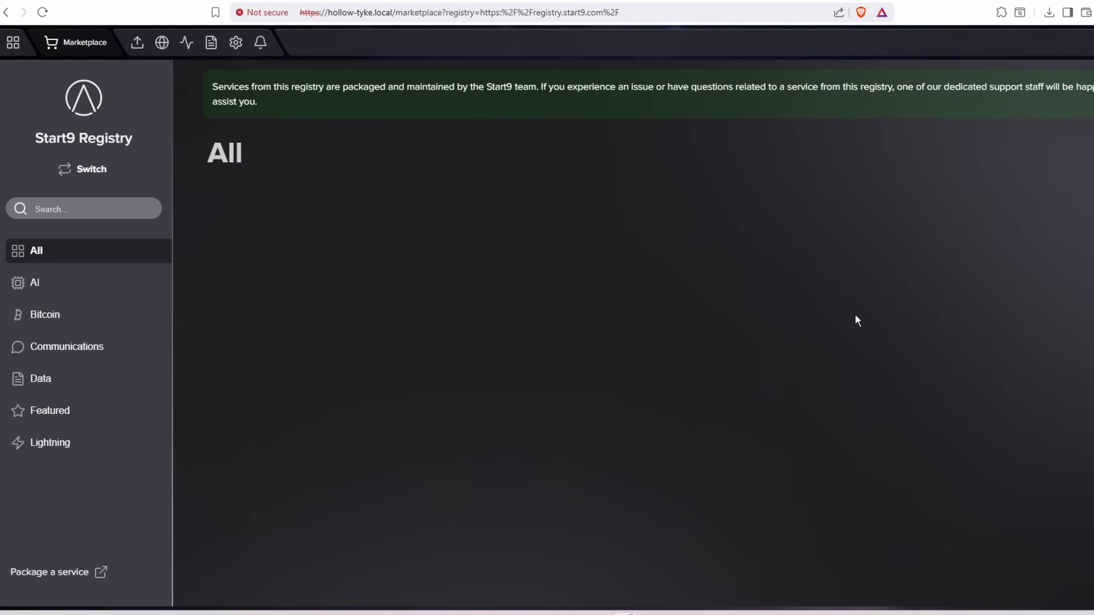
click(94, 169)
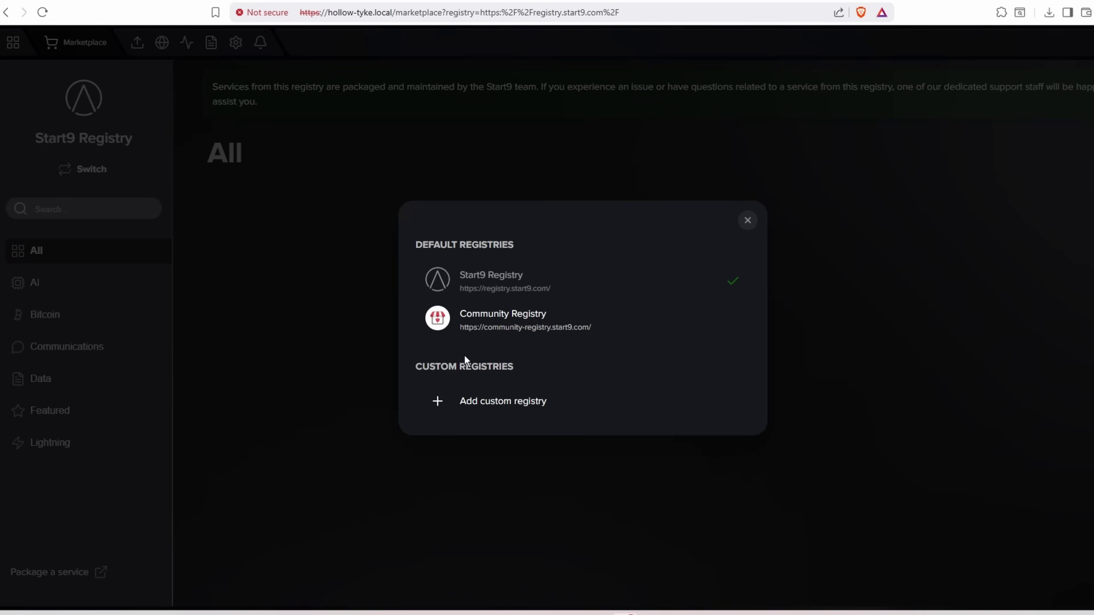
click(573, 402)
click(637, 302)
key(ctrl+v)
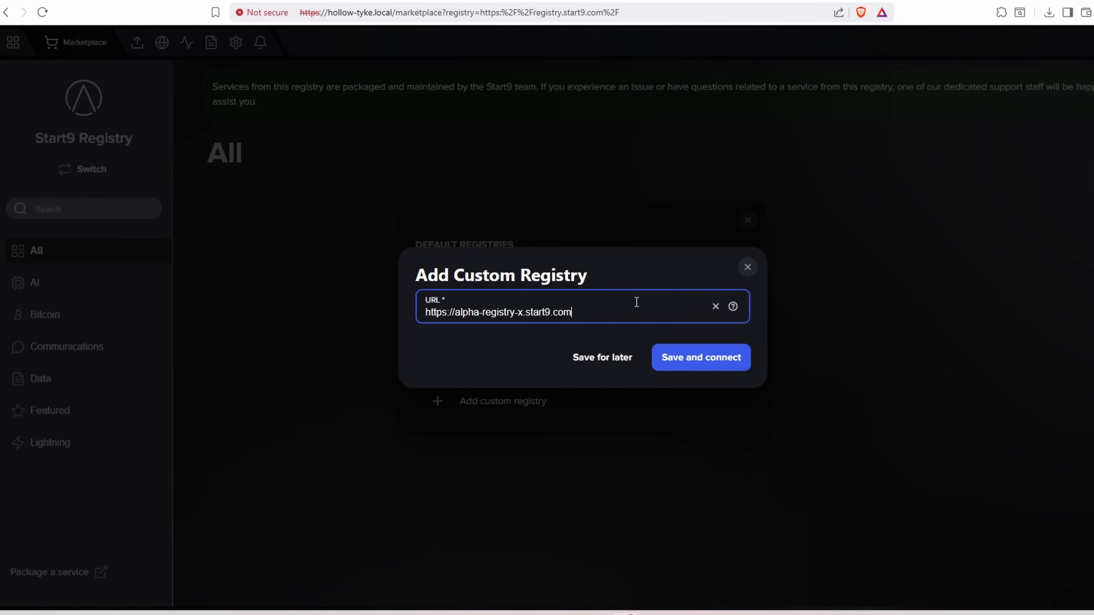
click(691, 358)
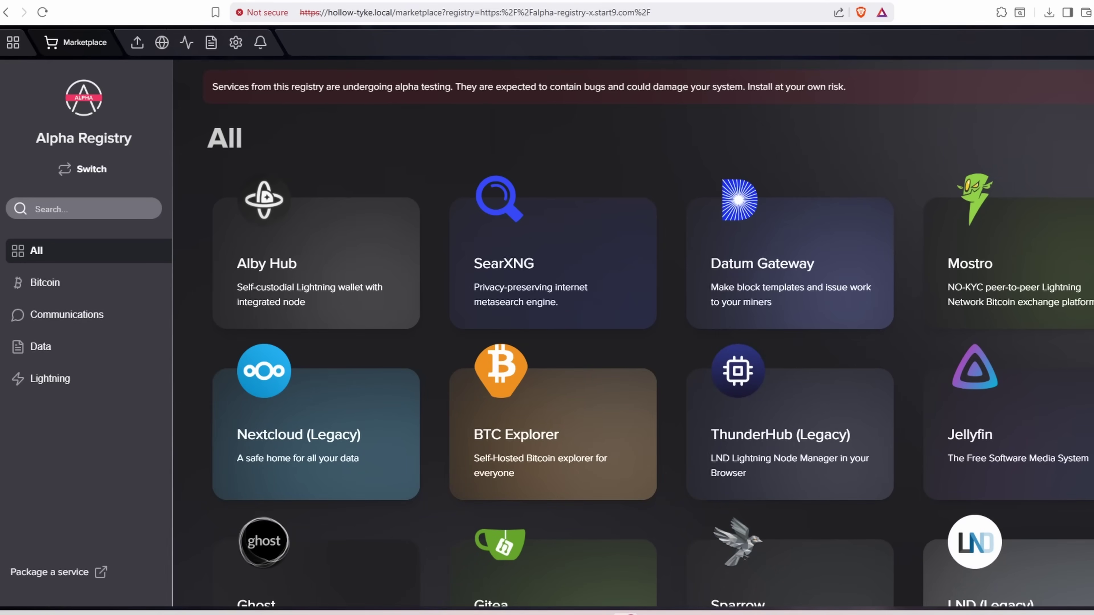
scroll(633, 336, down, 2)
scroll(605, 313, up, 2)
scroll(650, 344, down, 1)
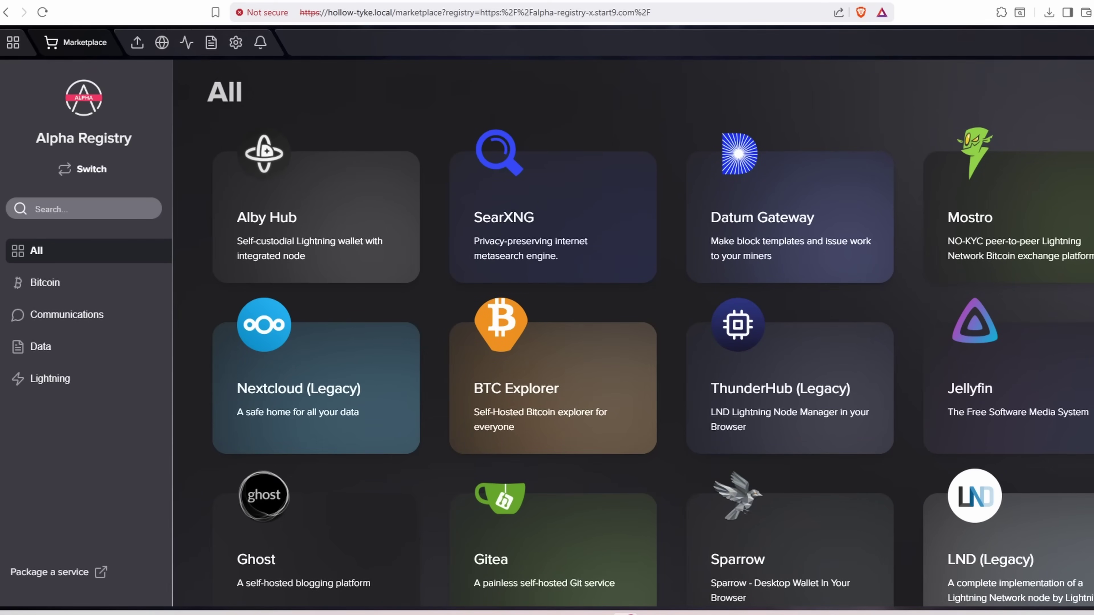
scroll(650, 331, down, 1)
click(235, 42)
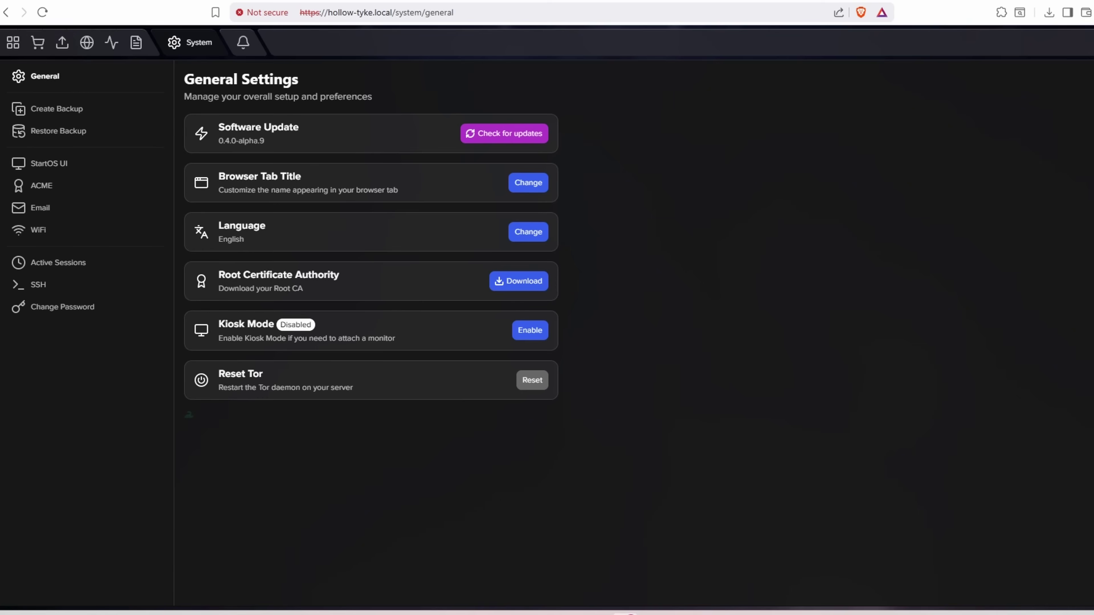
click(113, 48)
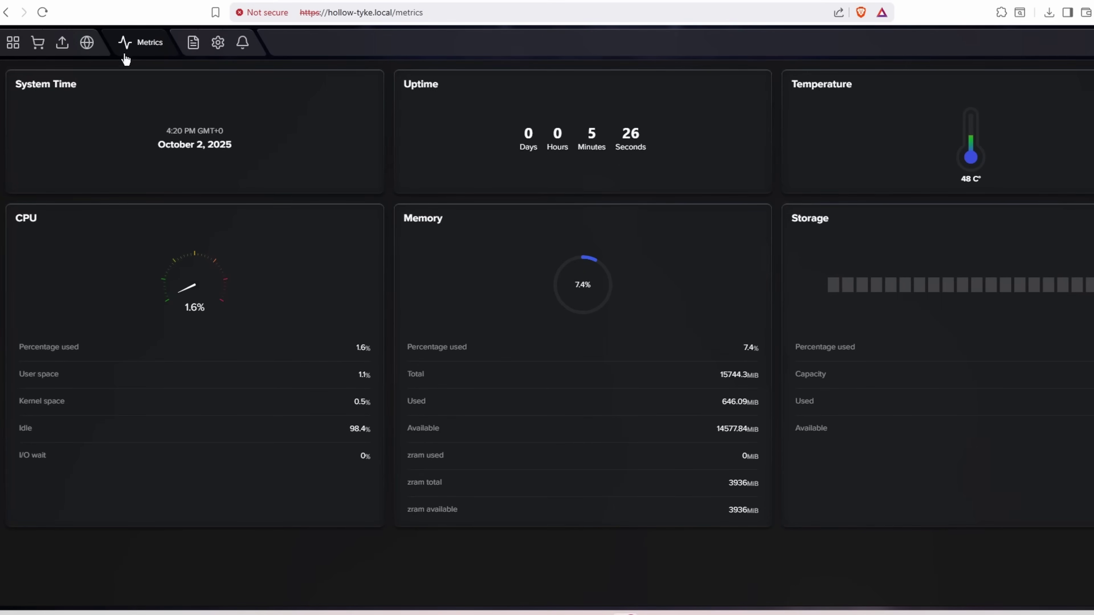
click(200, 48)
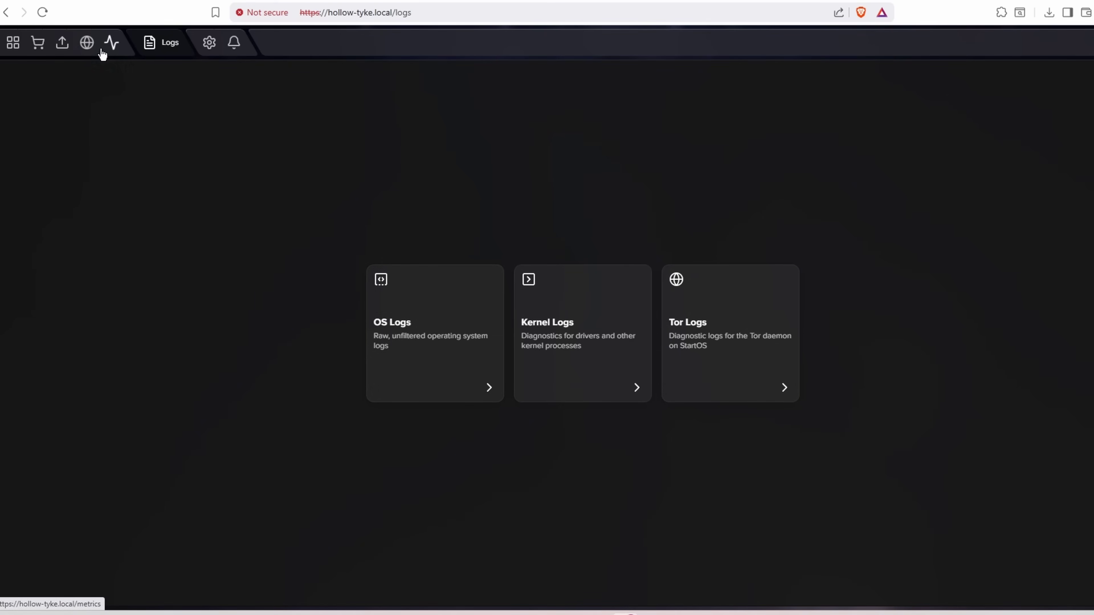
click(87, 44)
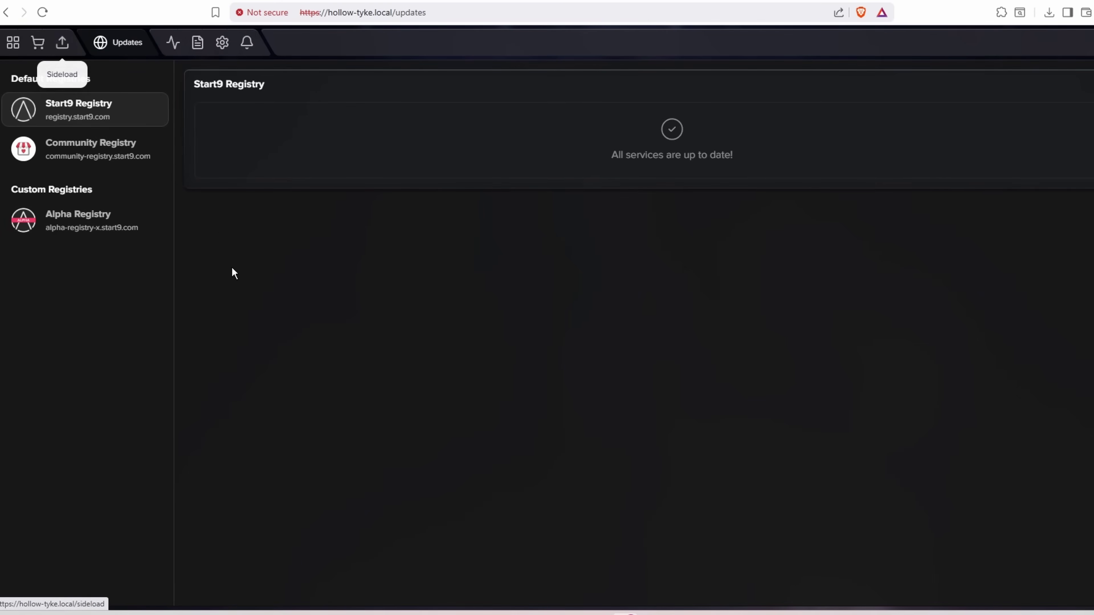
click(58, 46)
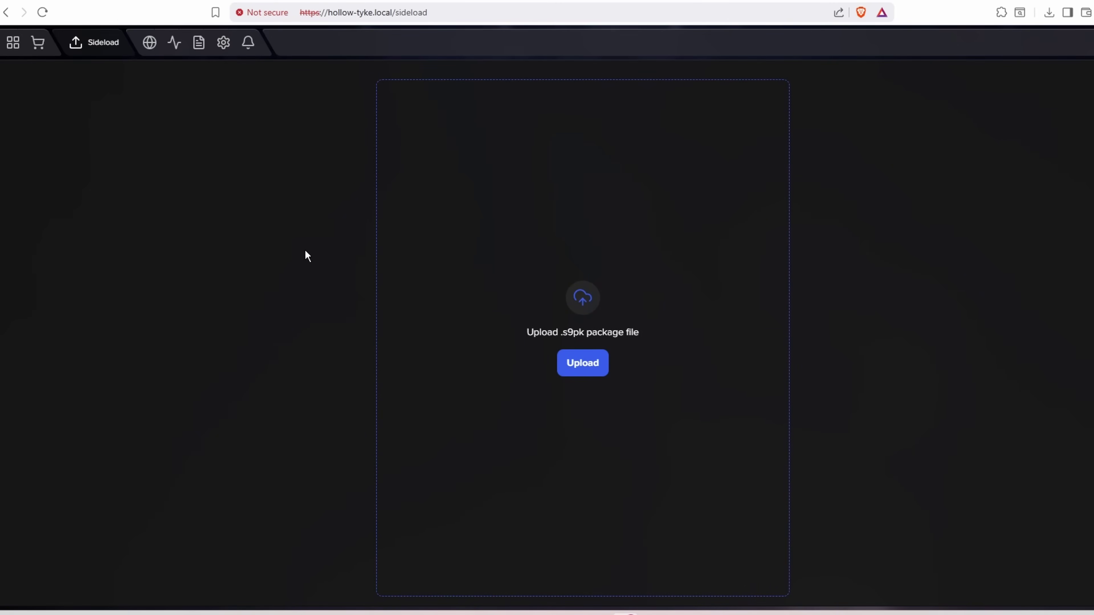
click(39, 43)
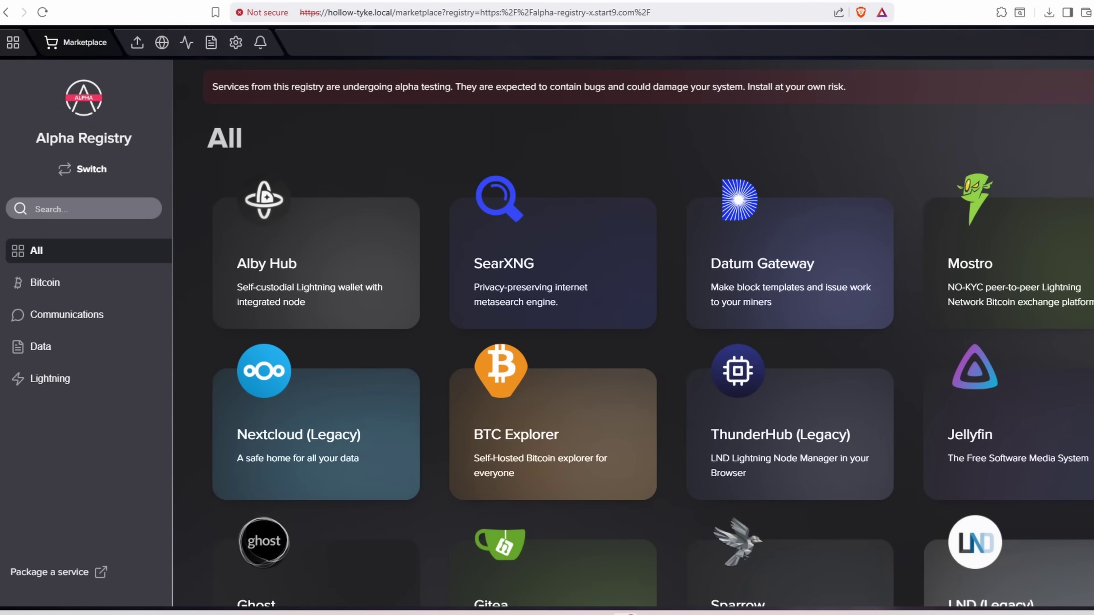
scroll(894, 325, down, 10)
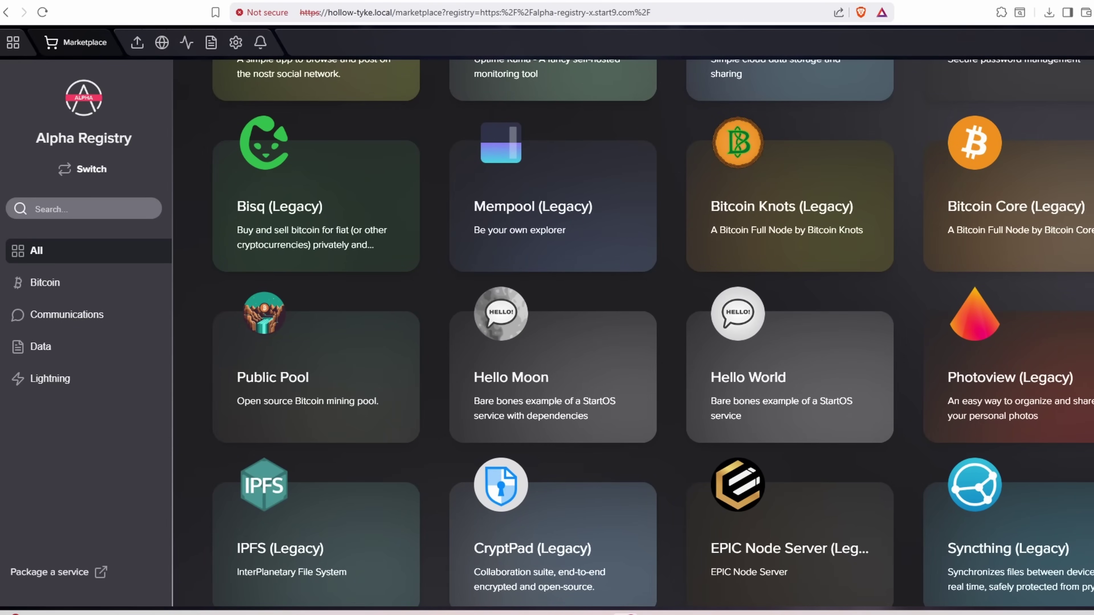
scroll(742, 151, up, 15)
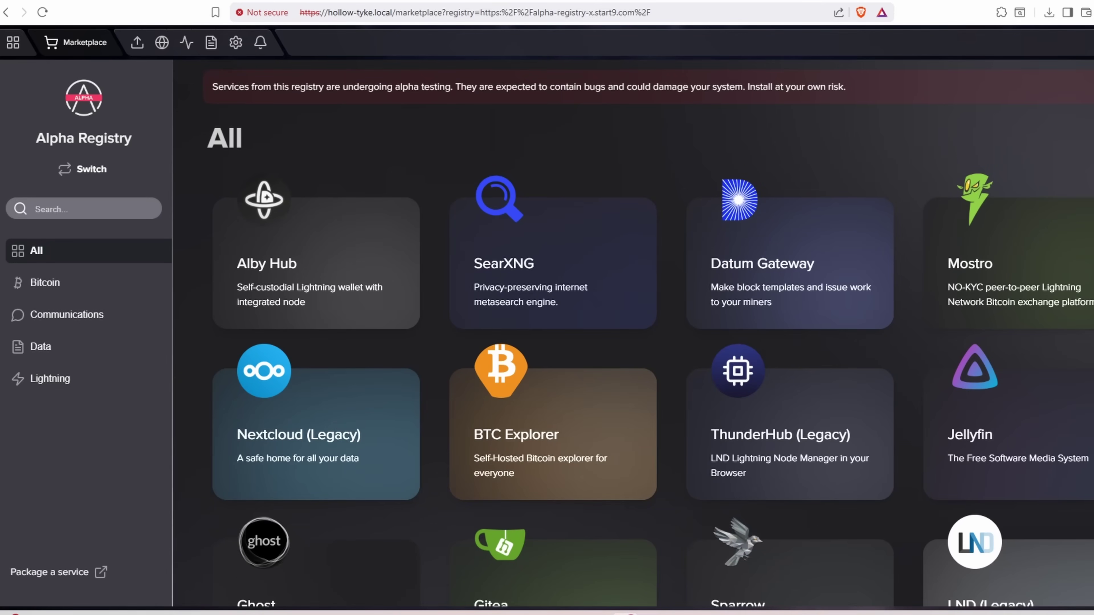
scroll(633, 336, down, 5)
scroll(653, 332, down, 1)
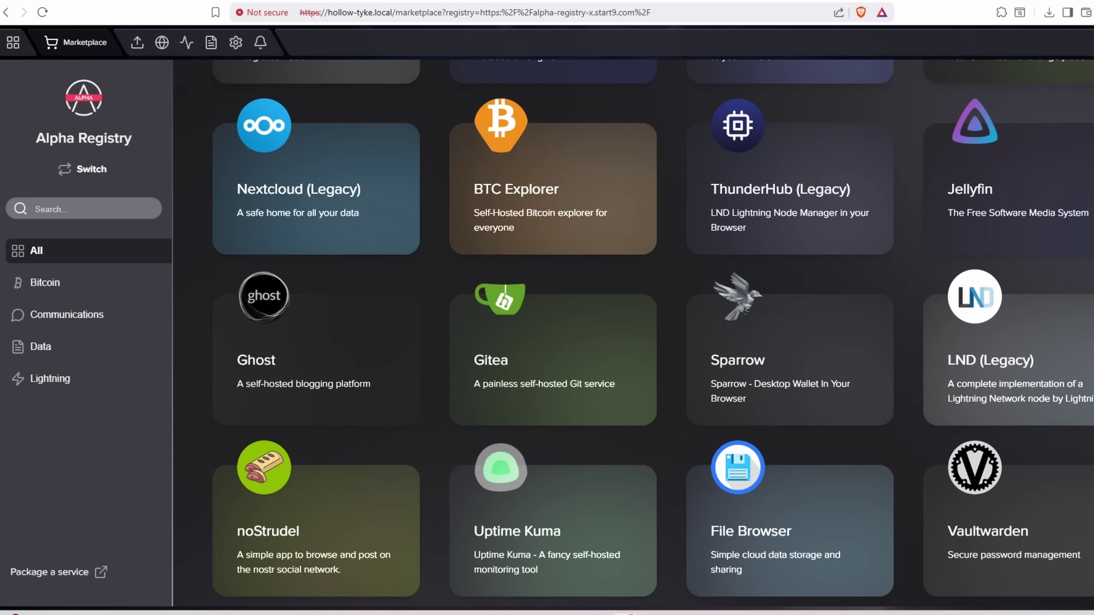
scroll(633, 332, down, 7)
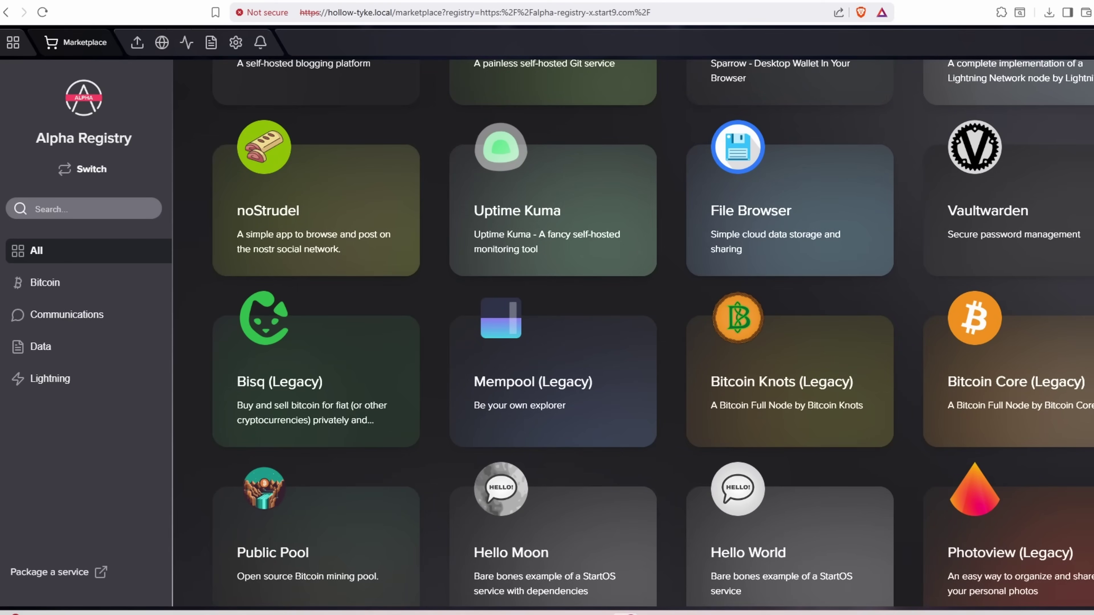